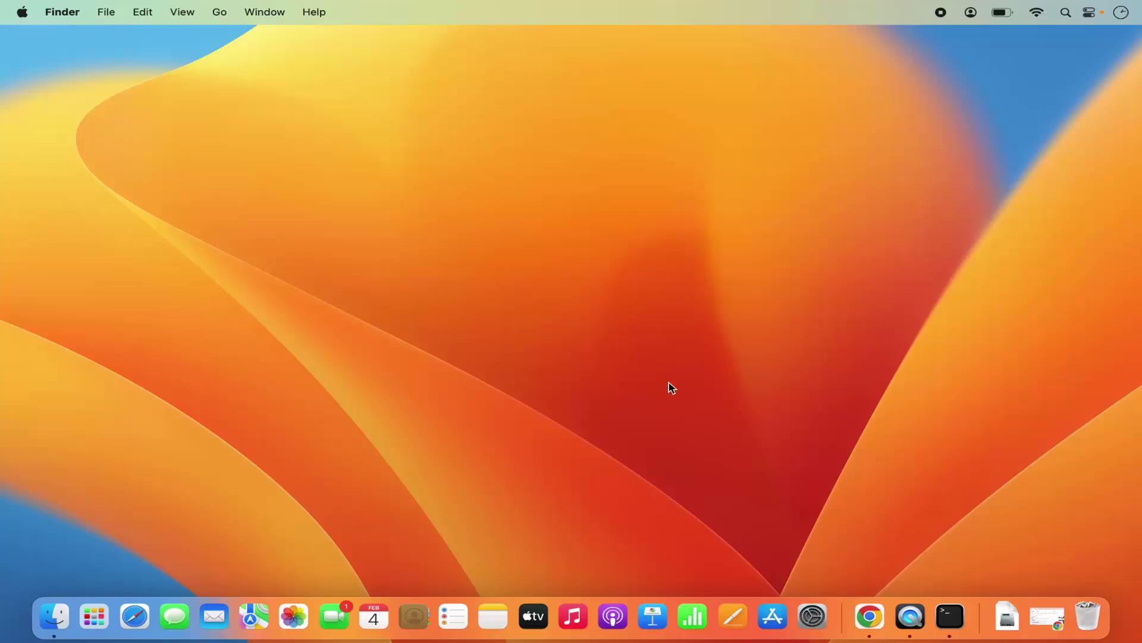
# Open the Node.js website from the search results in Chrome and review the release schedule on its Previous Releases page
pyautogui.click(869, 616)
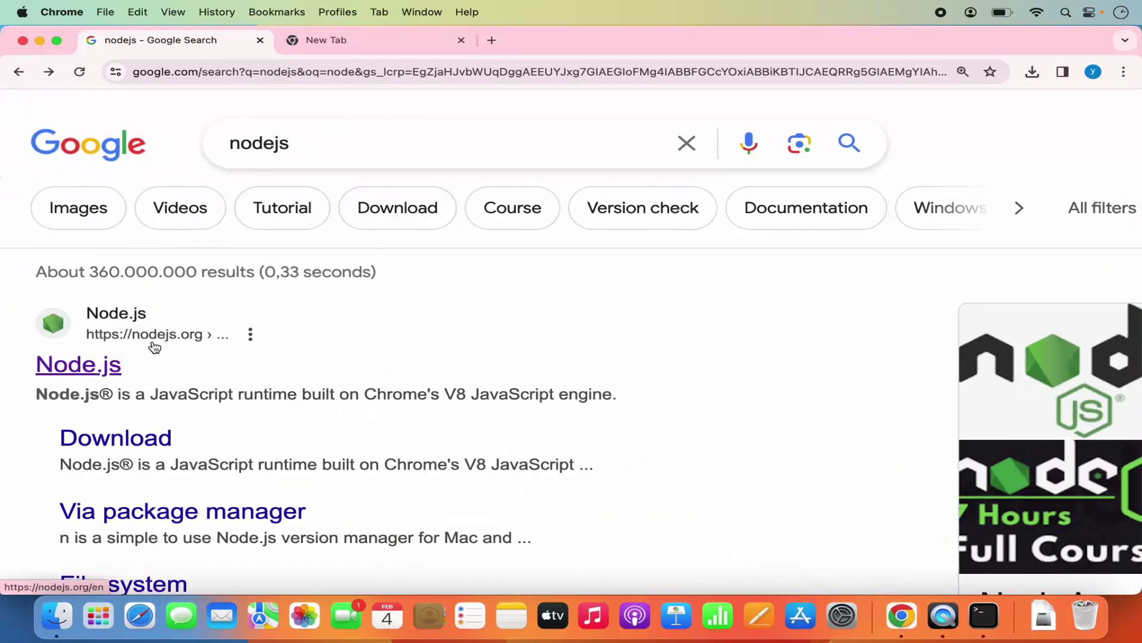
pyautogui.click(92, 369)
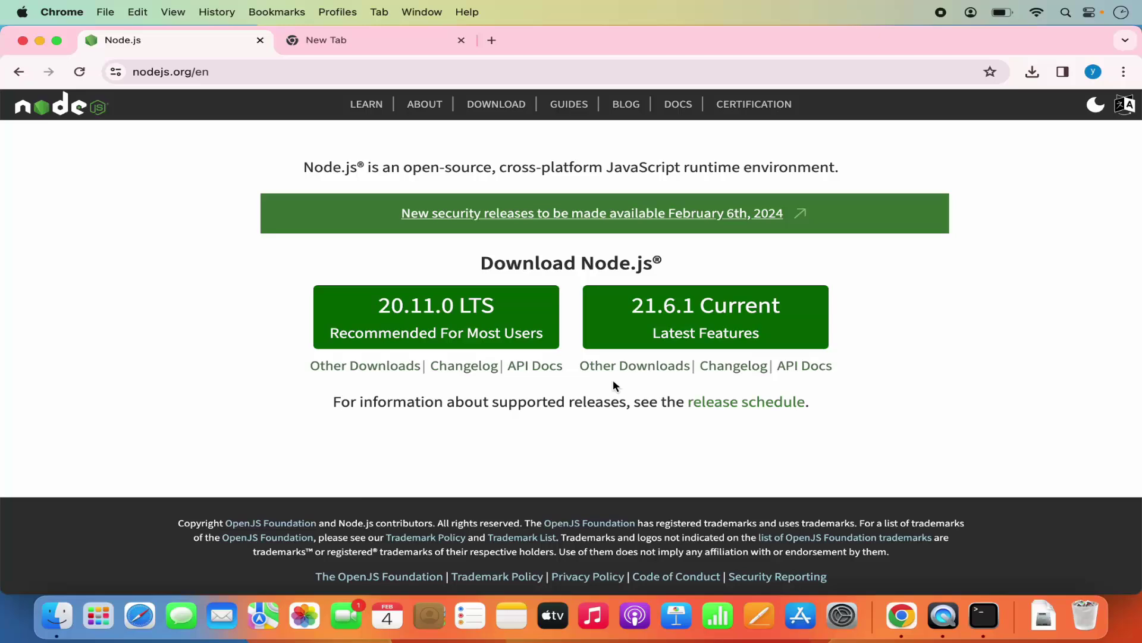
pyautogui.click(729, 404)
pyautogui.scroll(-1, 515, 318)
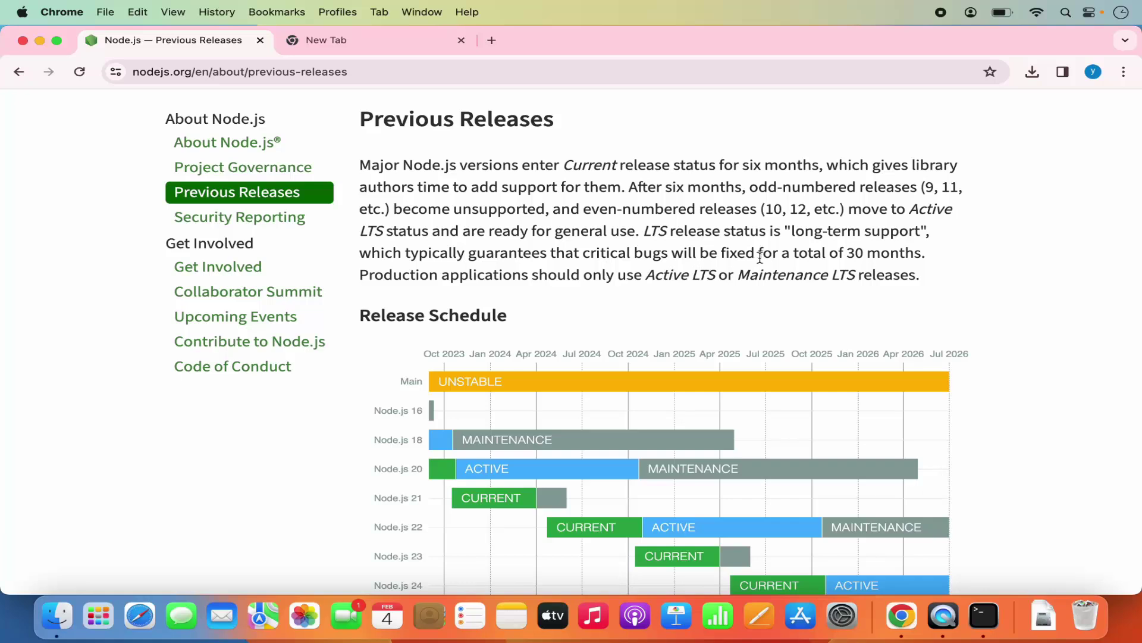
pyautogui.doubleClick(851, 254)
pyautogui.scroll(-3, 488, 422)
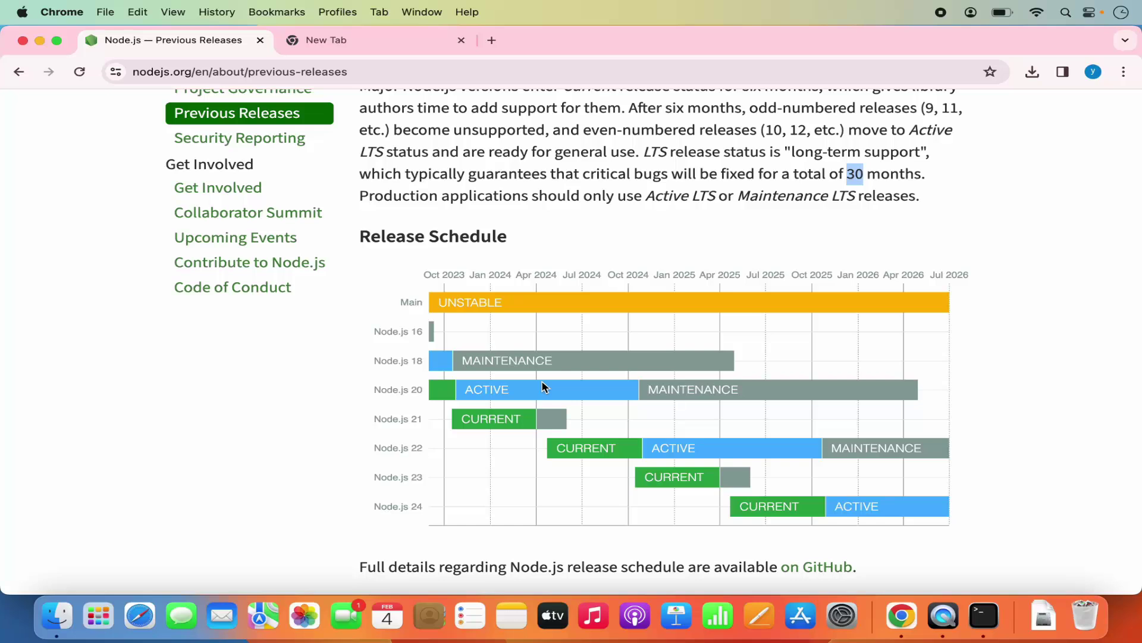
# Search the web for nvm in the other browser tab and open the nvm-sh/nvm GitHub repository
pyautogui.click(376, 47)
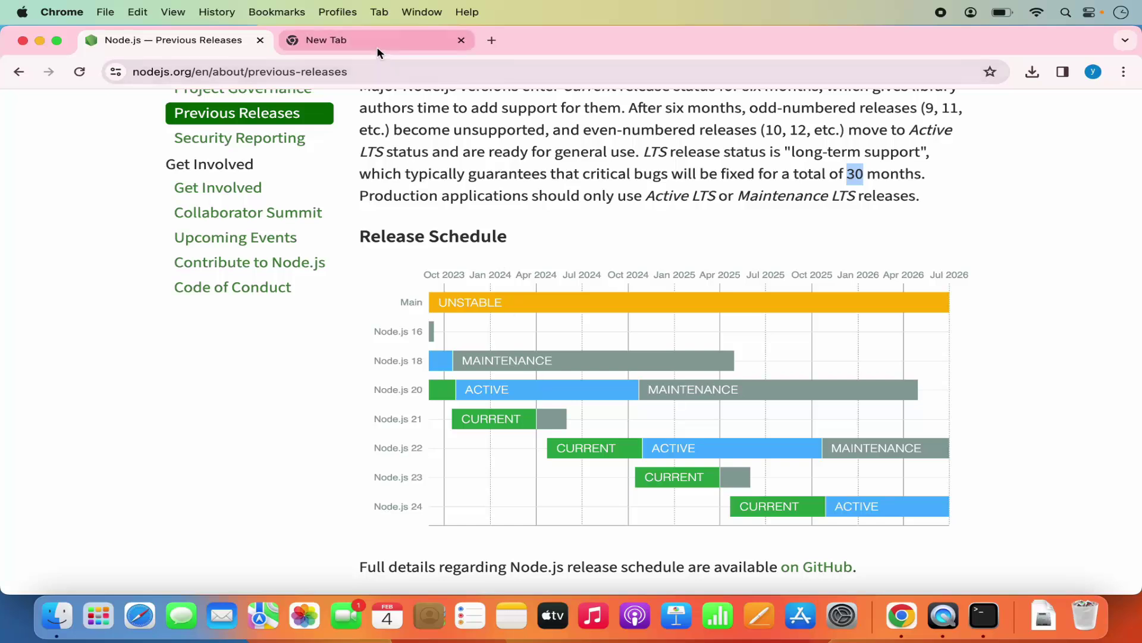
pyautogui.click(368, 72)
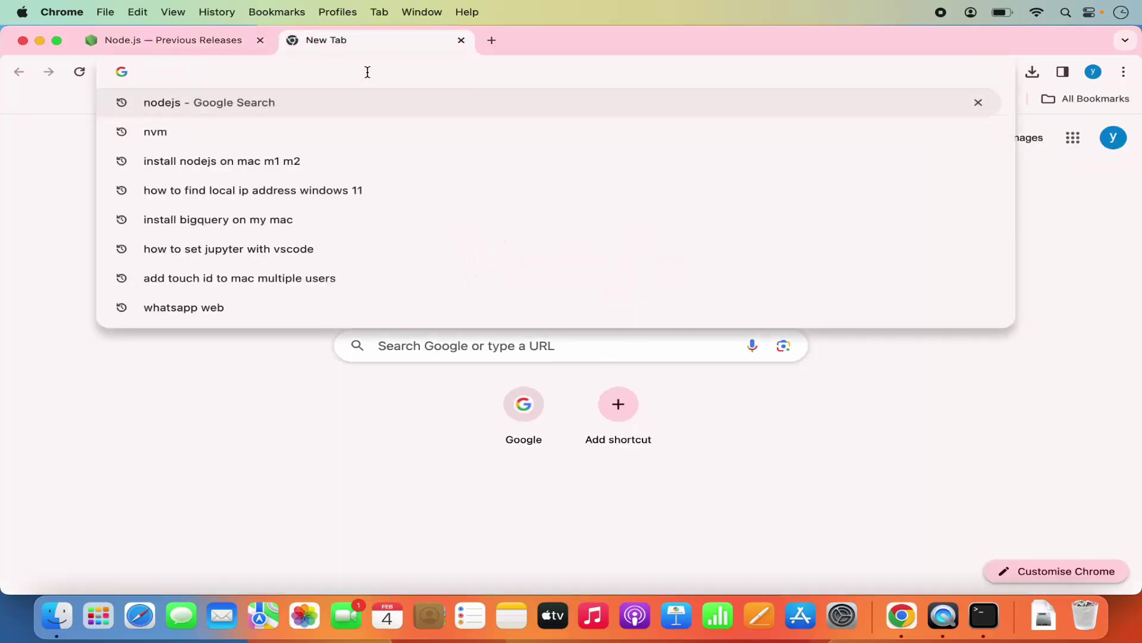
pyautogui.write('nvm')
pyautogui.press('Return')
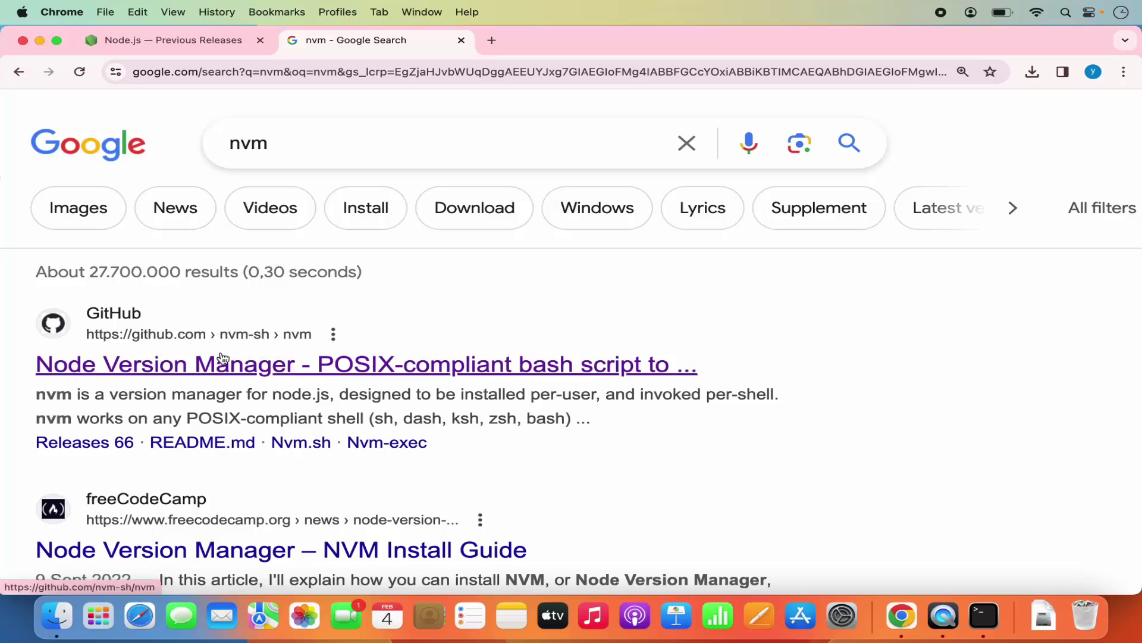
pyautogui.click(202, 370)
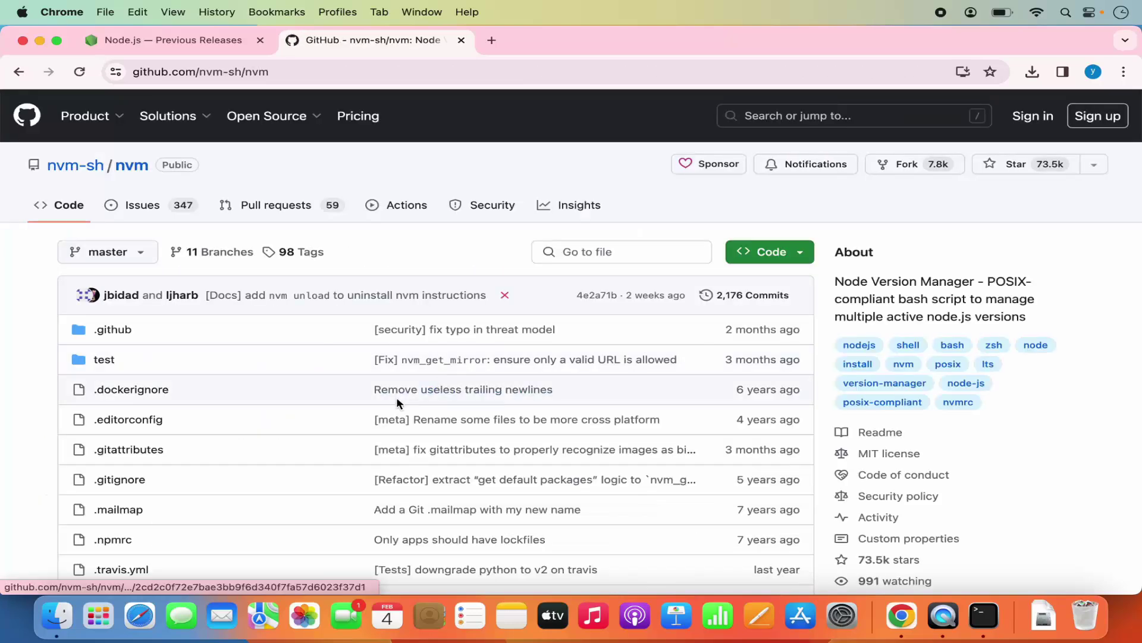
# Find the Install & Update Script section of the nvm README and examine the curl and wget install commands
pyautogui.scroll(-10, 396, 398)
pyautogui.scroll(-10, 398, 404)
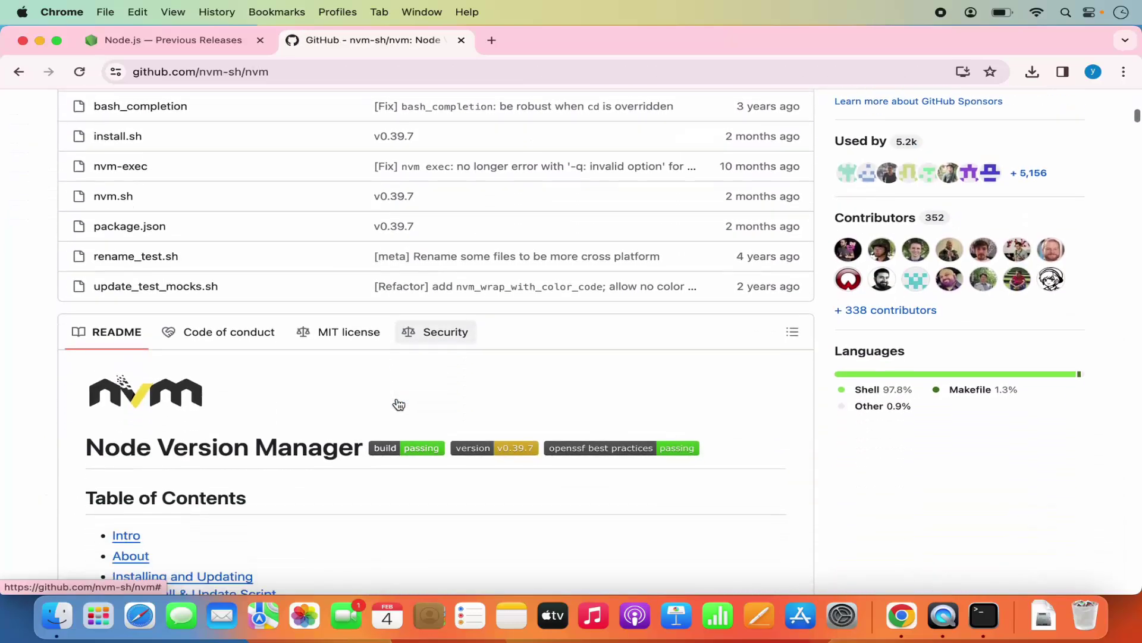
pyautogui.scroll(-7, 397, 403)
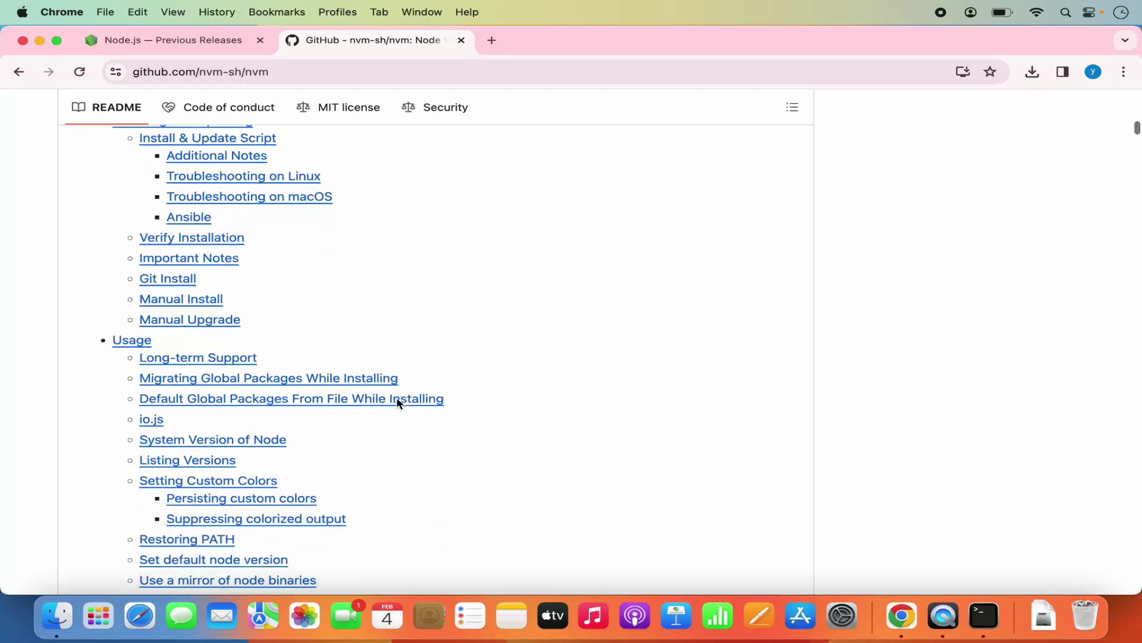
pyautogui.scroll(-8, 398, 403)
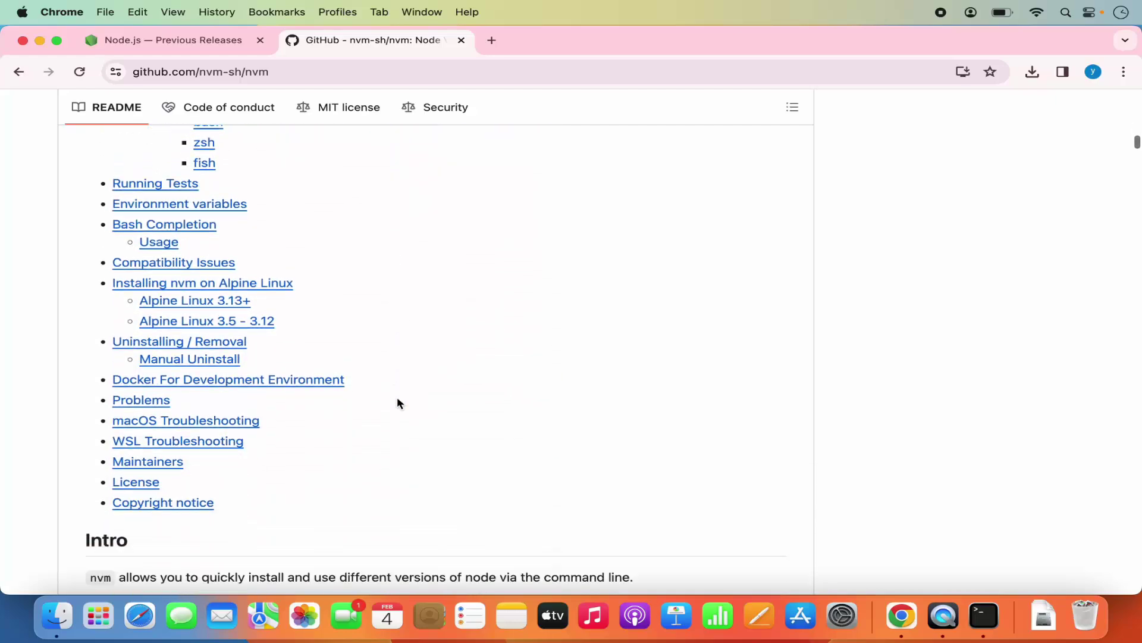
pyautogui.scroll(-7, 397, 397)
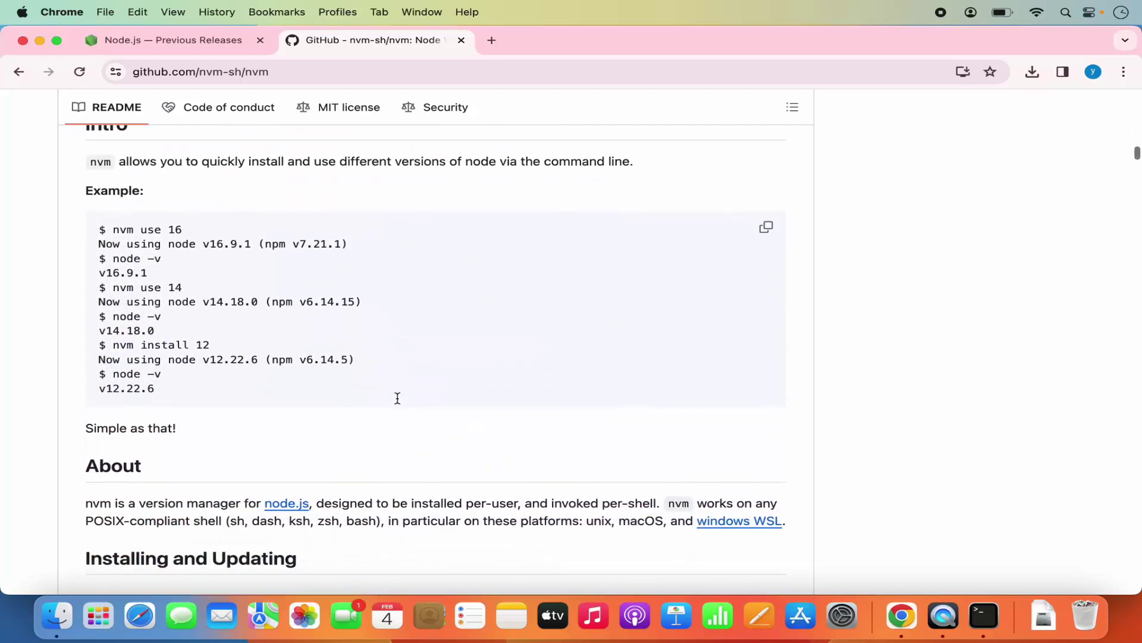
pyautogui.scroll(-1, 398, 398)
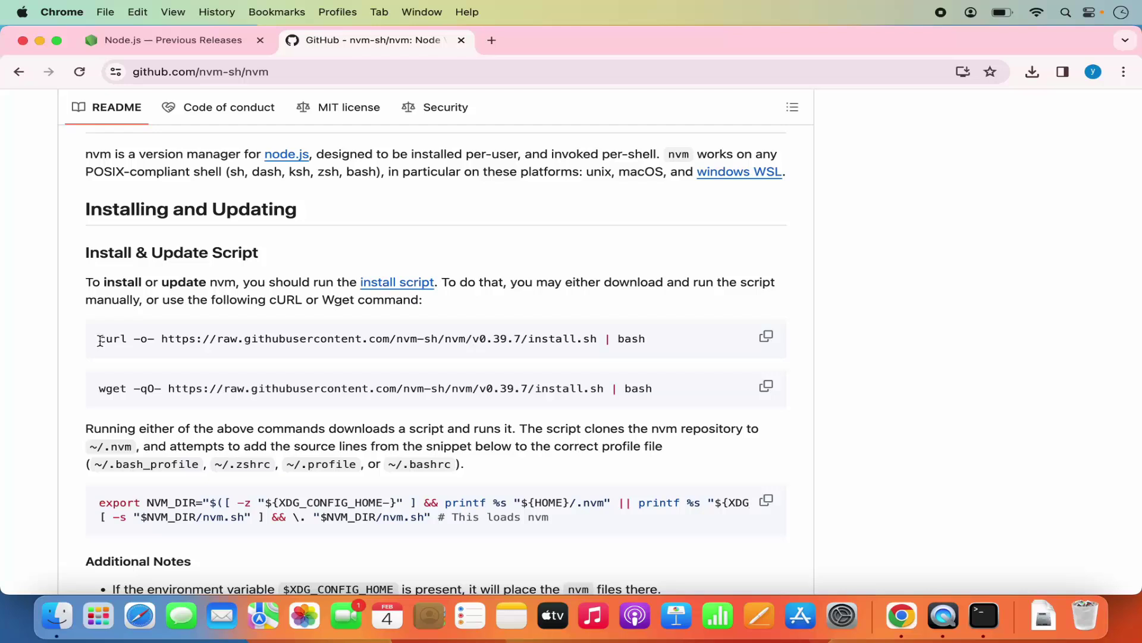
pyautogui.moveTo(99, 339); pyautogui.dragTo(564, 351)
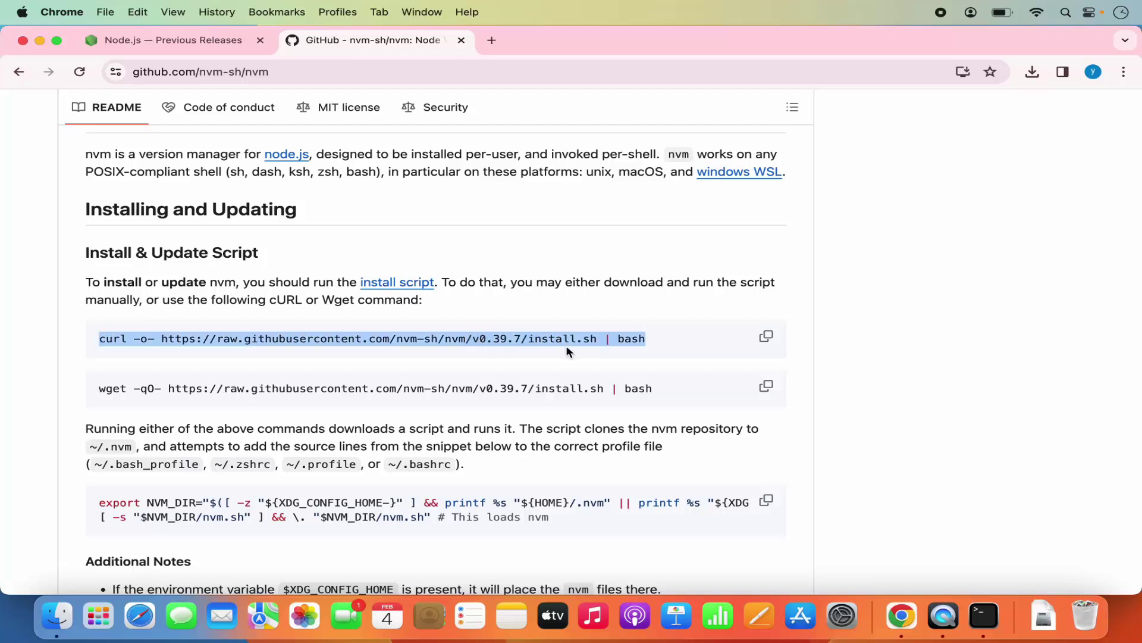
pyautogui.tripleClick(384, 393)
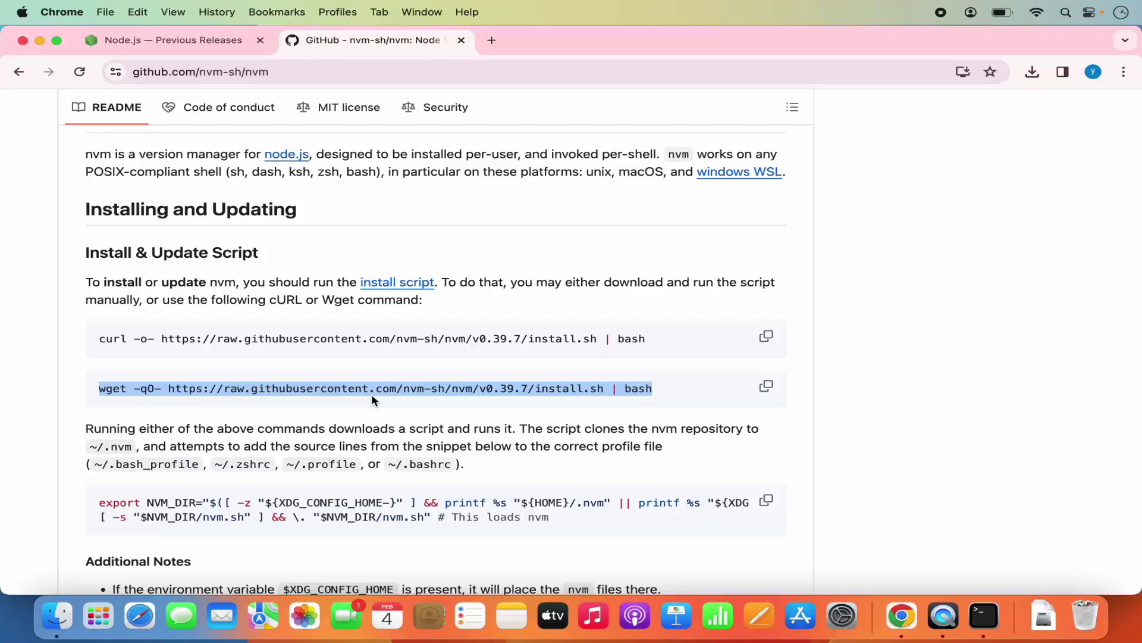
pyautogui.click(372, 394)
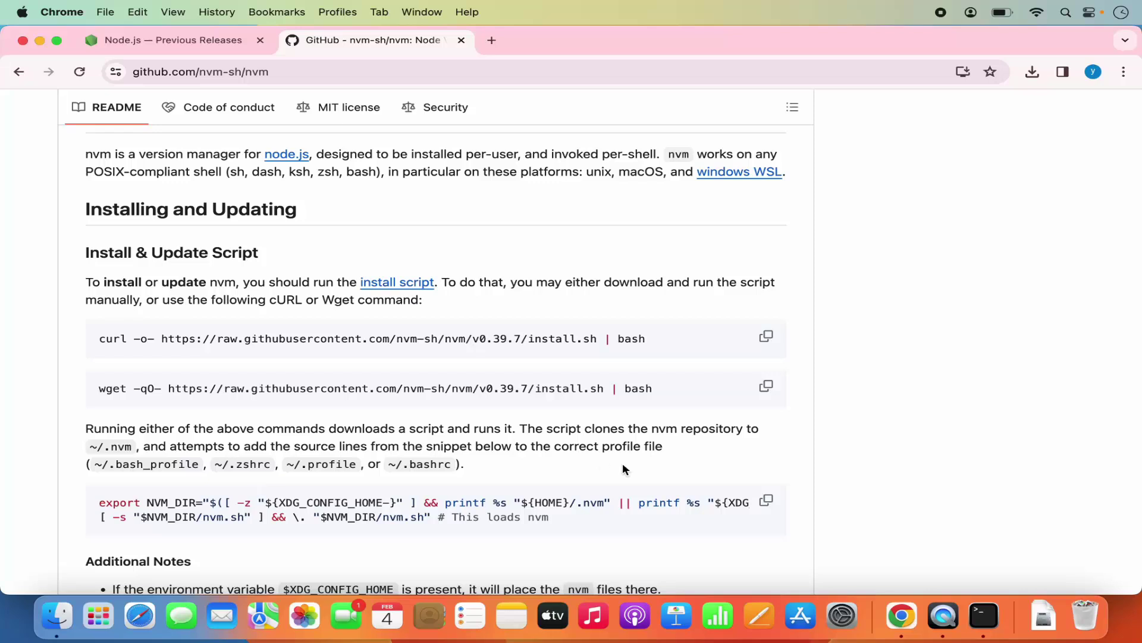
# Find and launch the Terminal app through a system search, and enlarge its window to fill the screen
pyautogui.click(1065, 12)
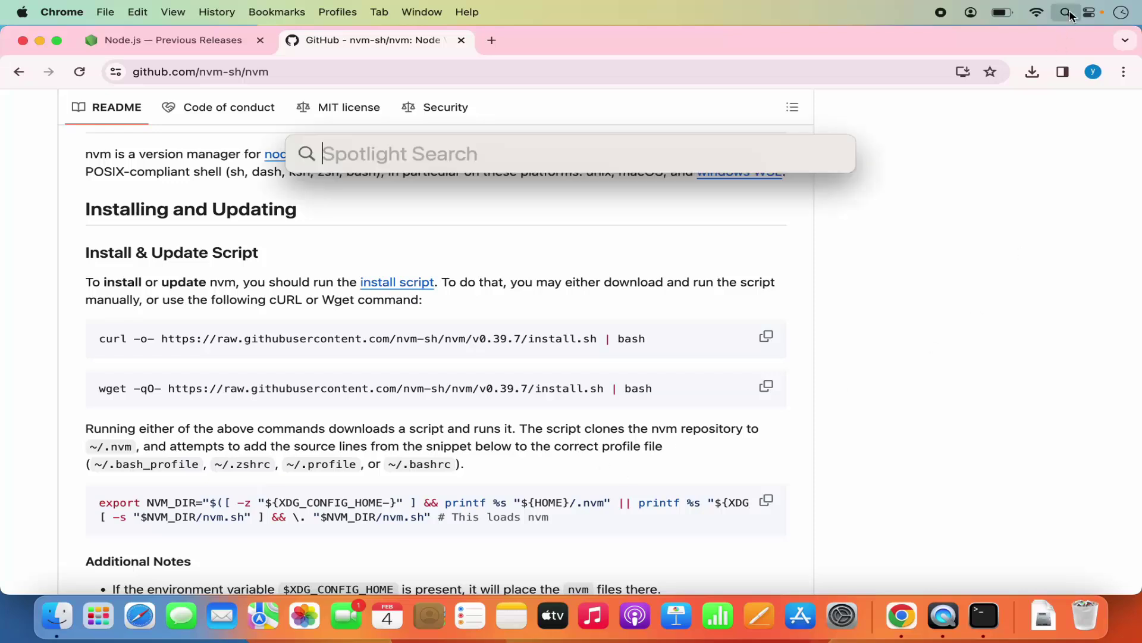
pyautogui.write('t')
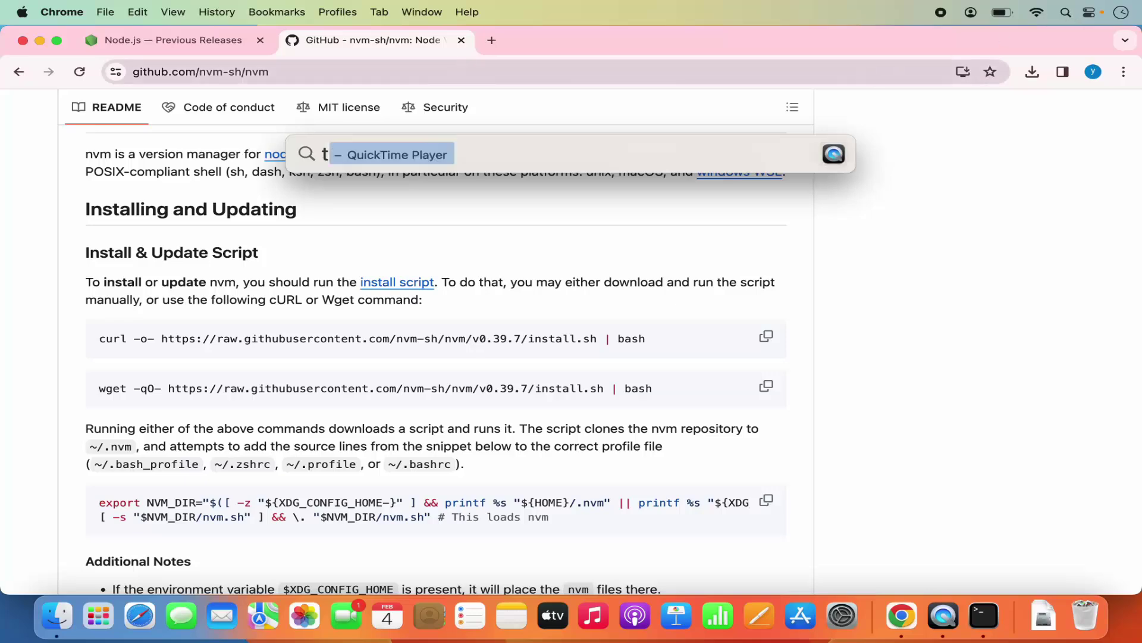
pyautogui.write('er')
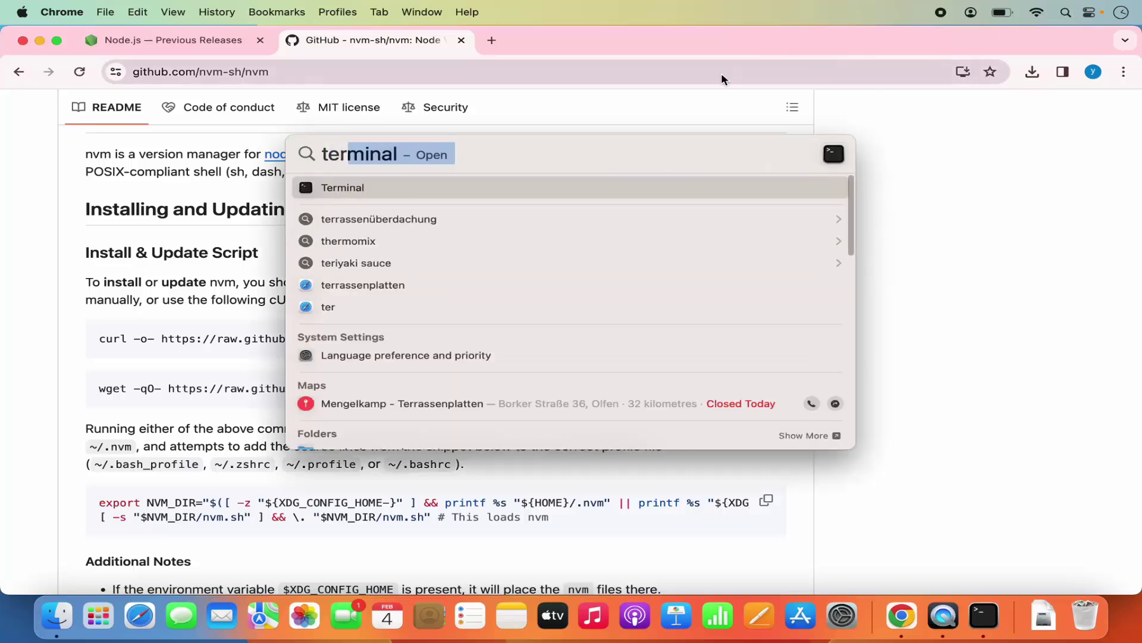
pyautogui.press('Return')
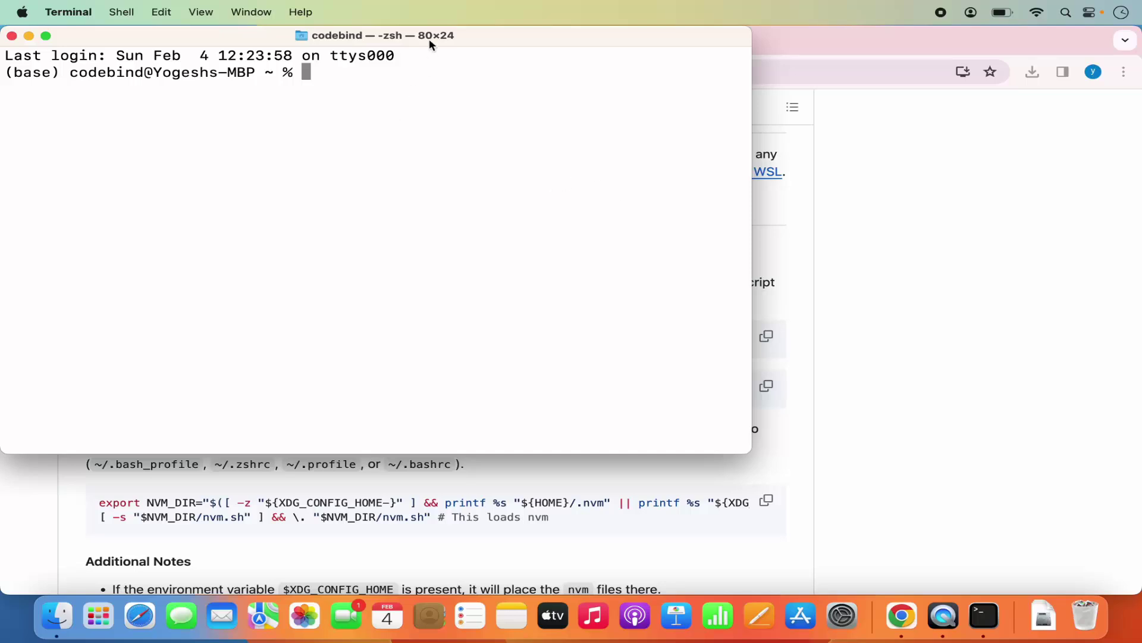
pyautogui.doubleClick(398, 38)
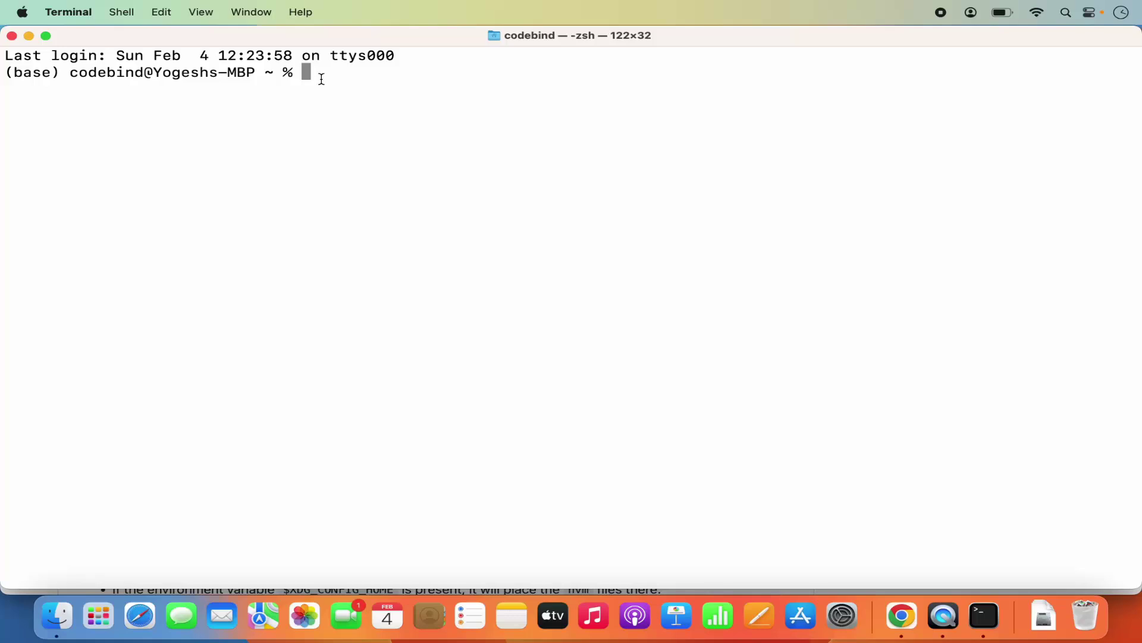
# Run pwd to check the current working directory
pyautogui.write('pwd')
pyautogui.press('Return')
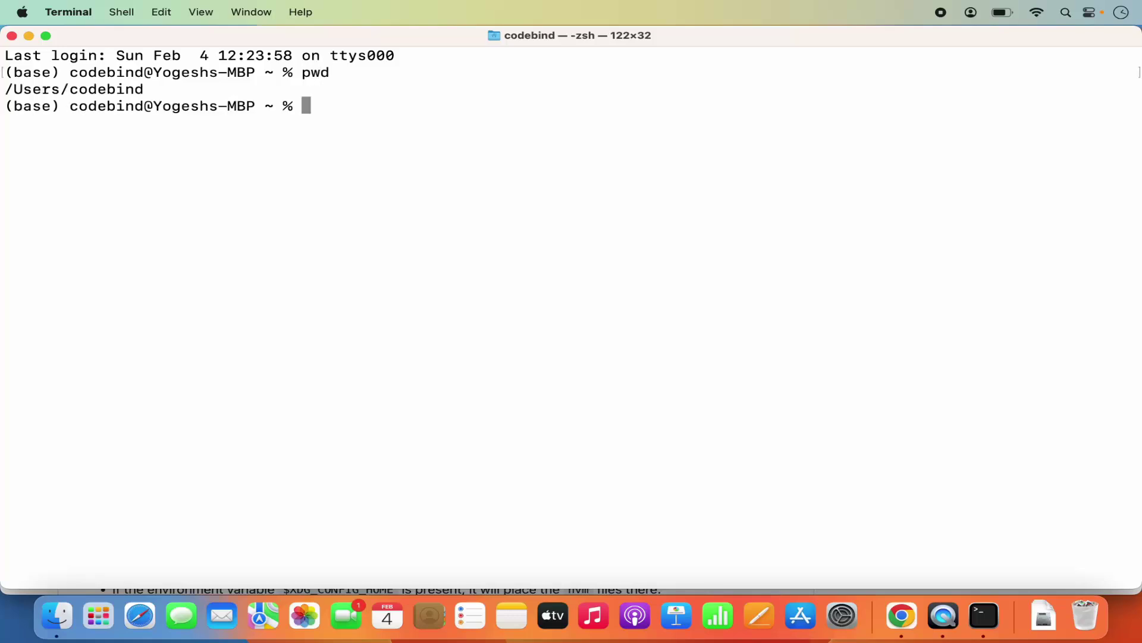
pyautogui.doubleClick(80, 90)
pyautogui.click(309, 112)
# List all files in the home directory, including hidden ones, with ls -al and look for the .zshrc file
pyautogui.write('ls -al')
pyautogui.press('Return')
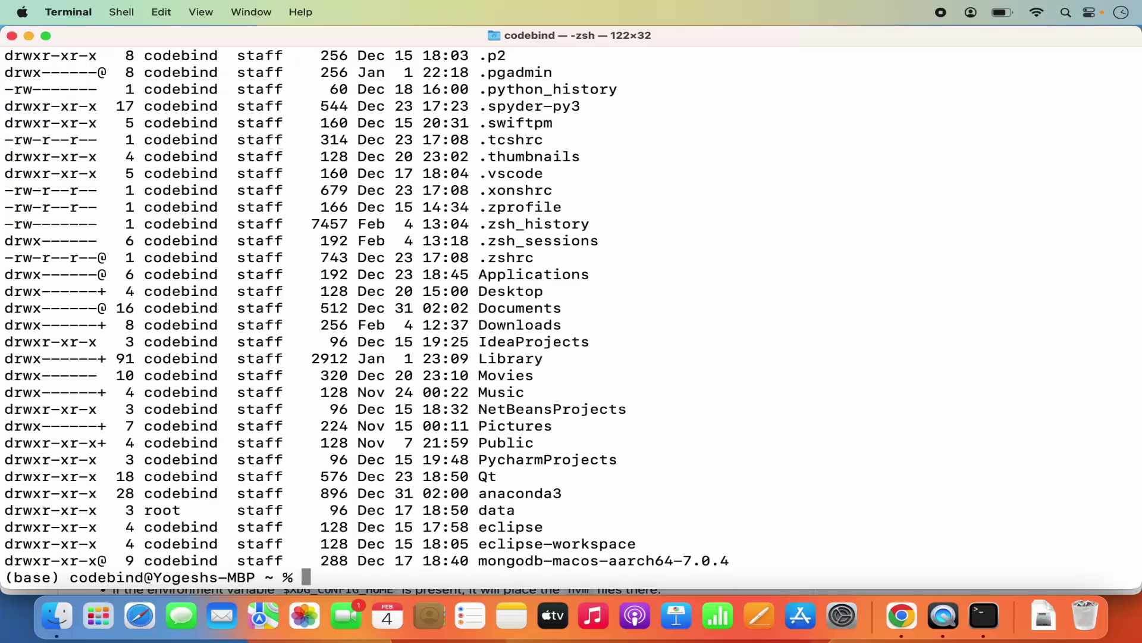
pyautogui.scroll(2, 488, 133)
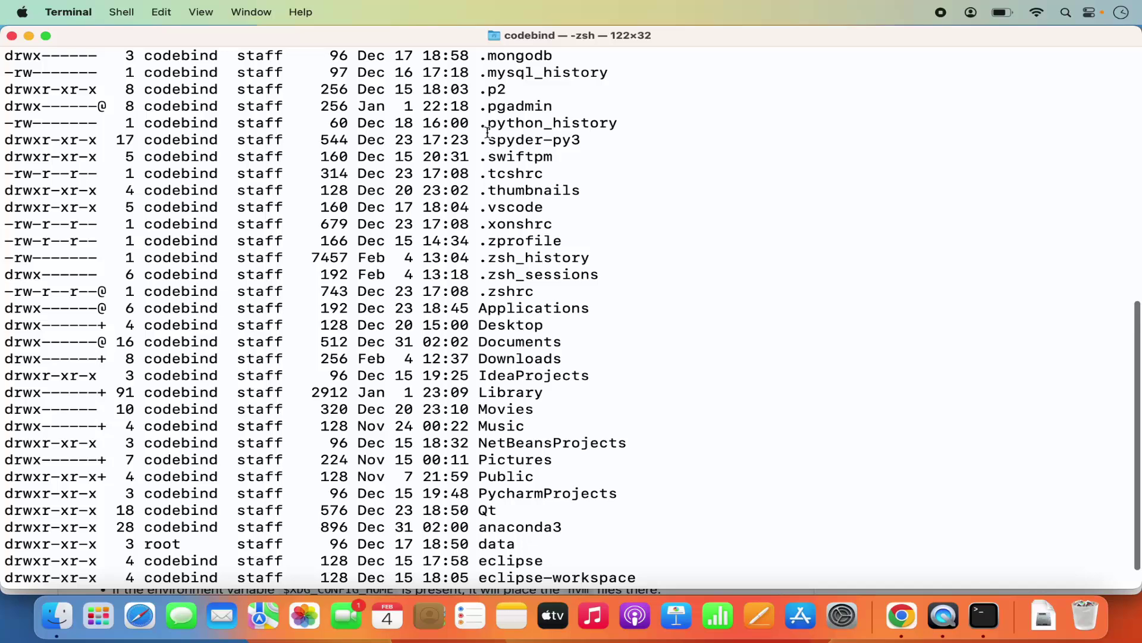
pyautogui.doubleClick(512, 292)
pyautogui.scroll(-2, 529, 285)
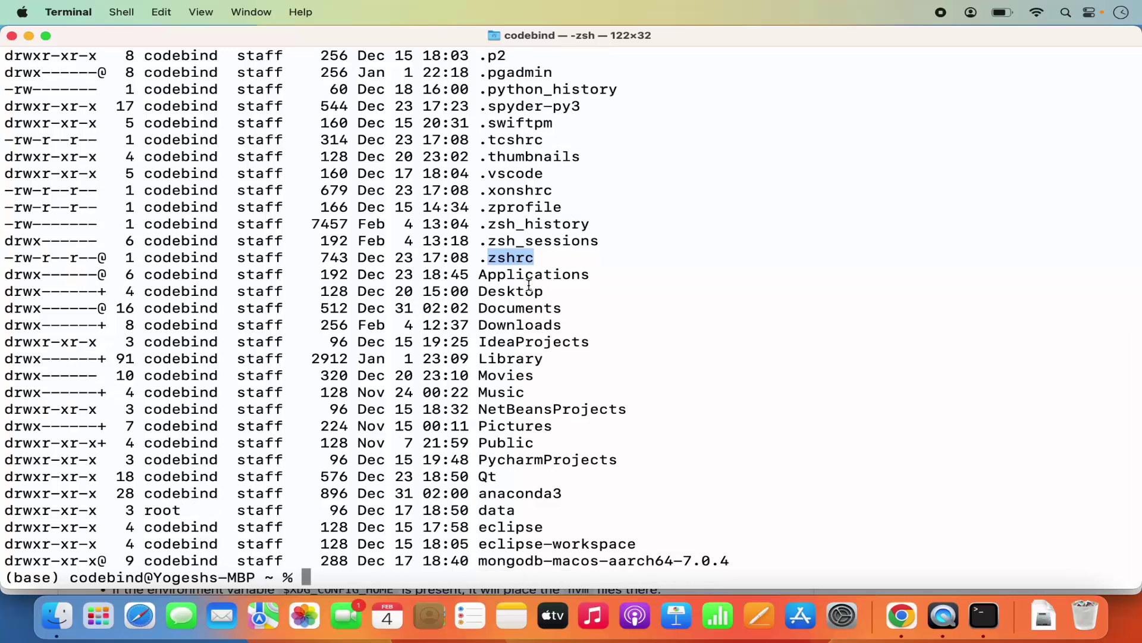
pyautogui.click(501, 288)
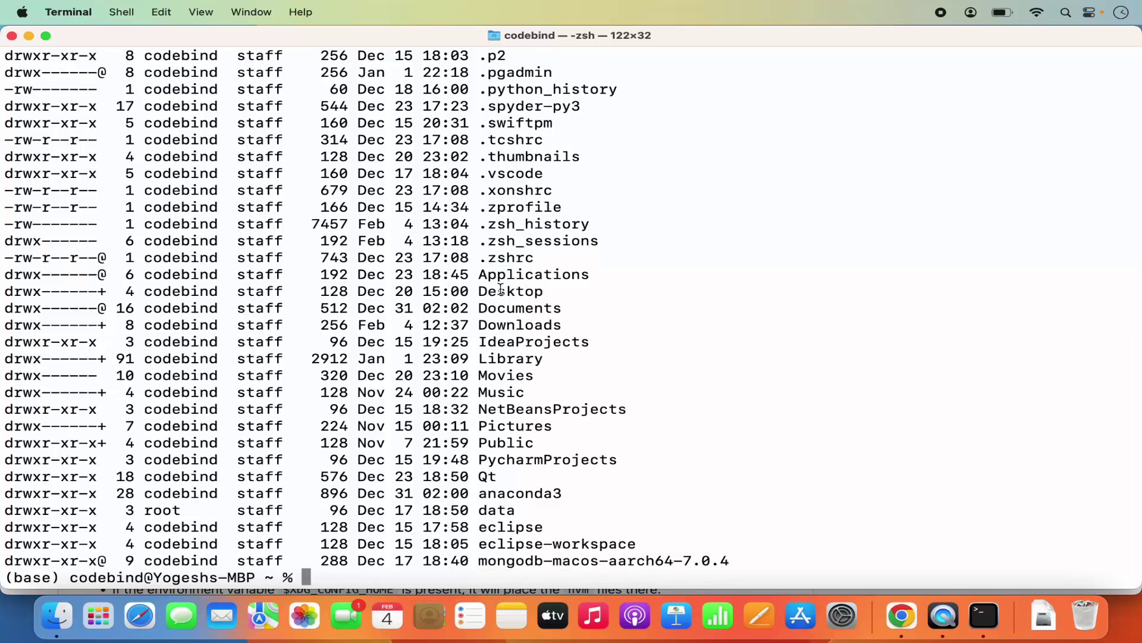
# Clear the terminal and run touch .zshrc in the home directory to make sure the shell profile file exists
pyautogui.write('clea')
pyautogui.press('Tab')
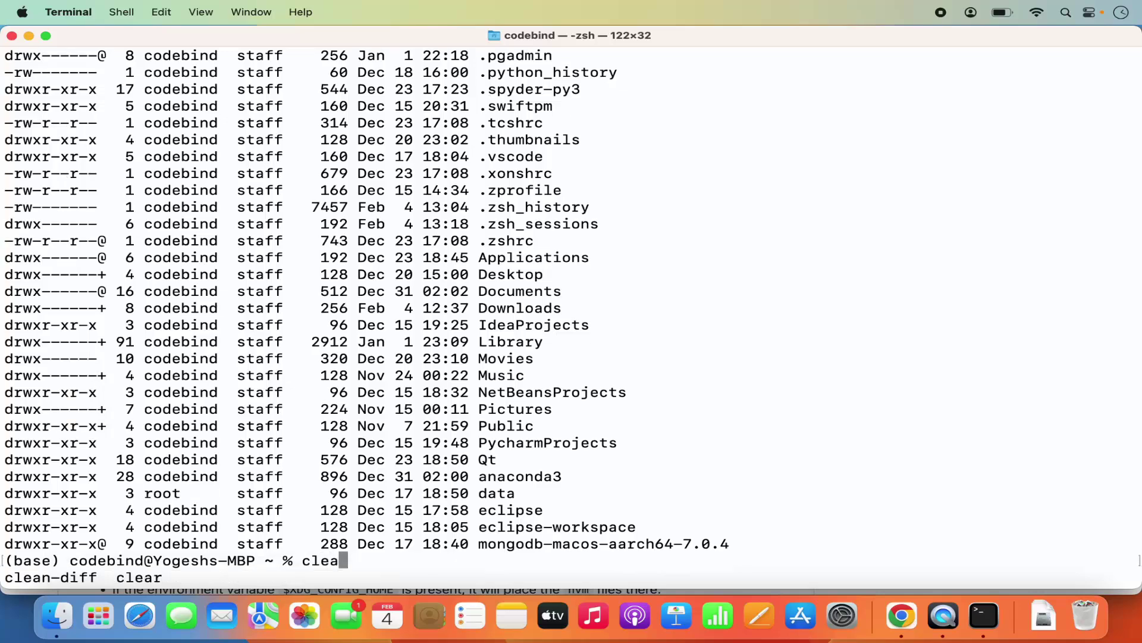
pyautogui.write('r')
pyautogui.press('Return')
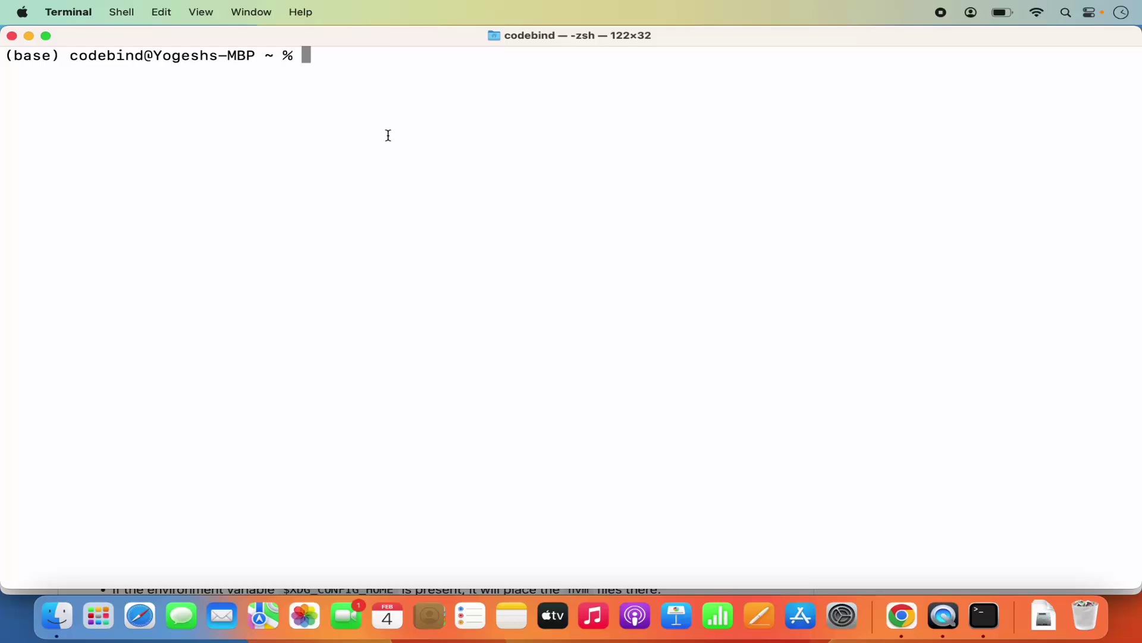
pyautogui.write('touch .zshrc')
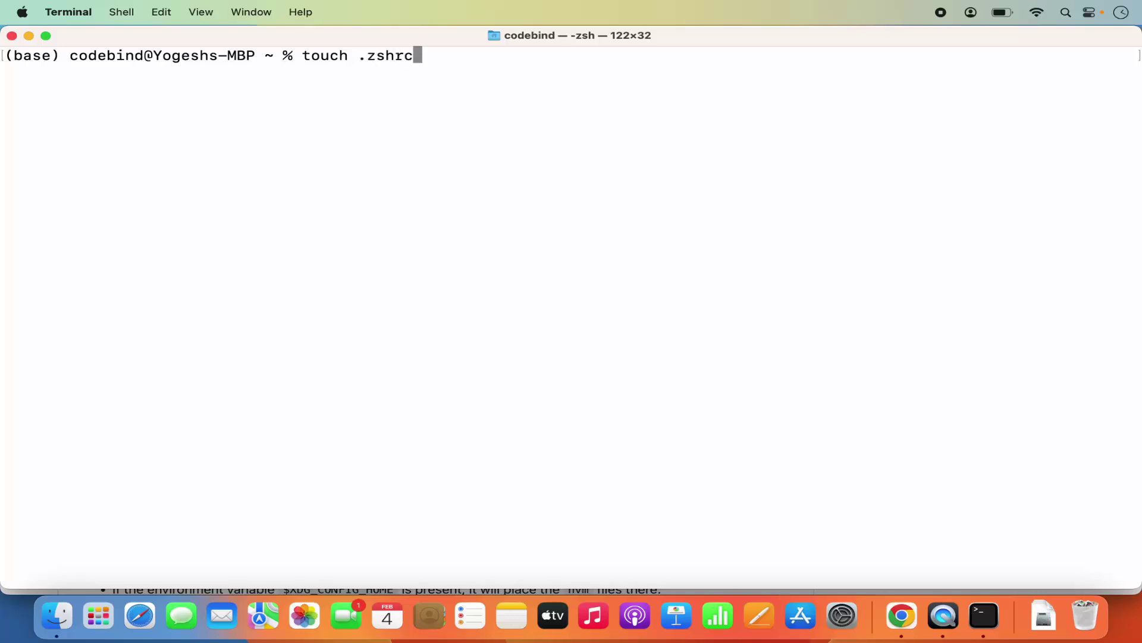
pyautogui.press('Return')
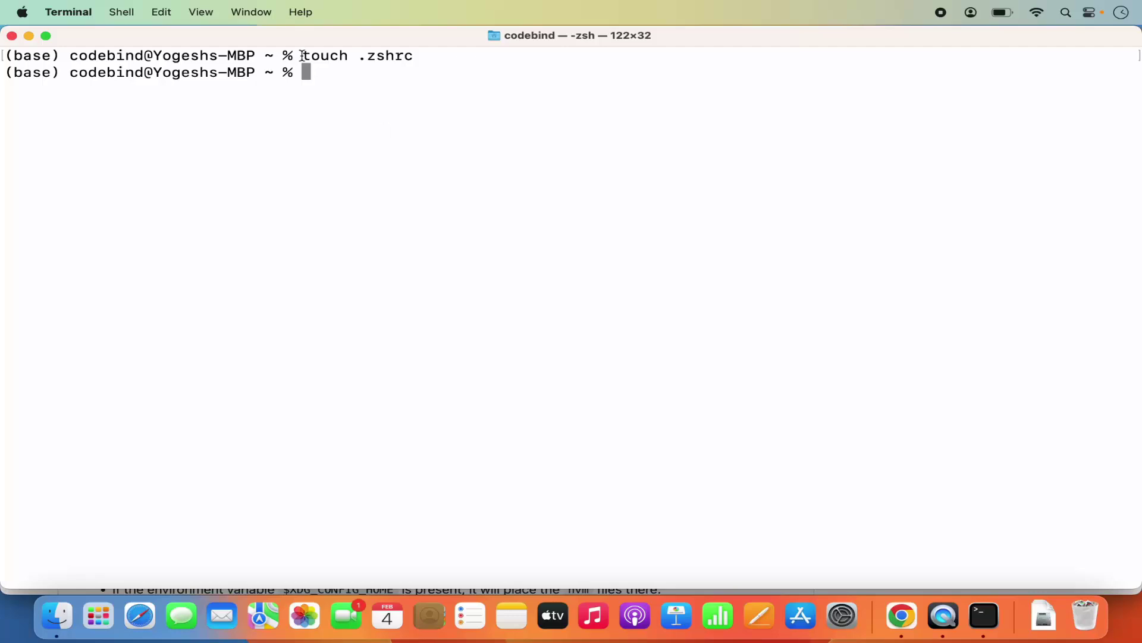
pyautogui.doubleClick(385, 57)
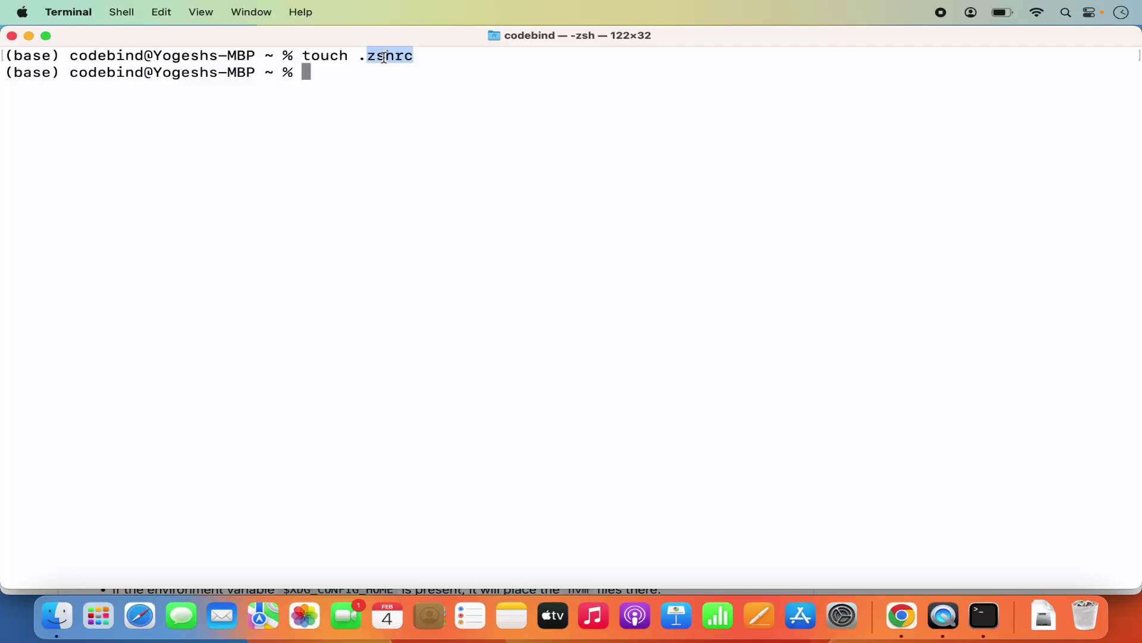
pyautogui.click(364, 91)
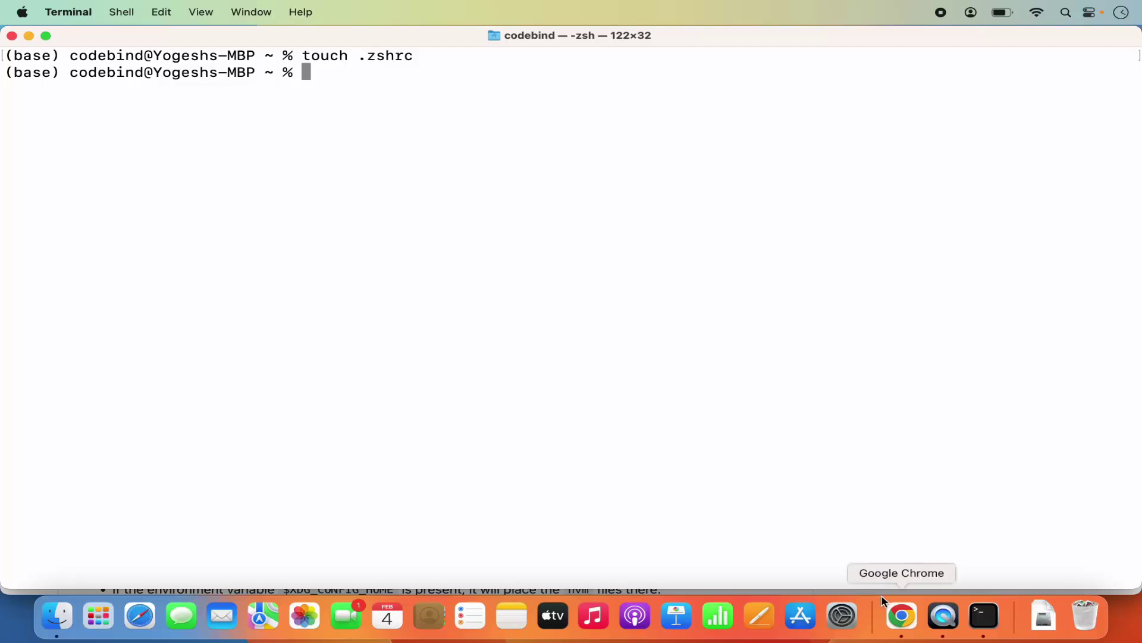
# Switch to Chrome, copy the curl install command for nvm v0.39.7 from the README, and return to Terminal
pyautogui.click(899, 620)
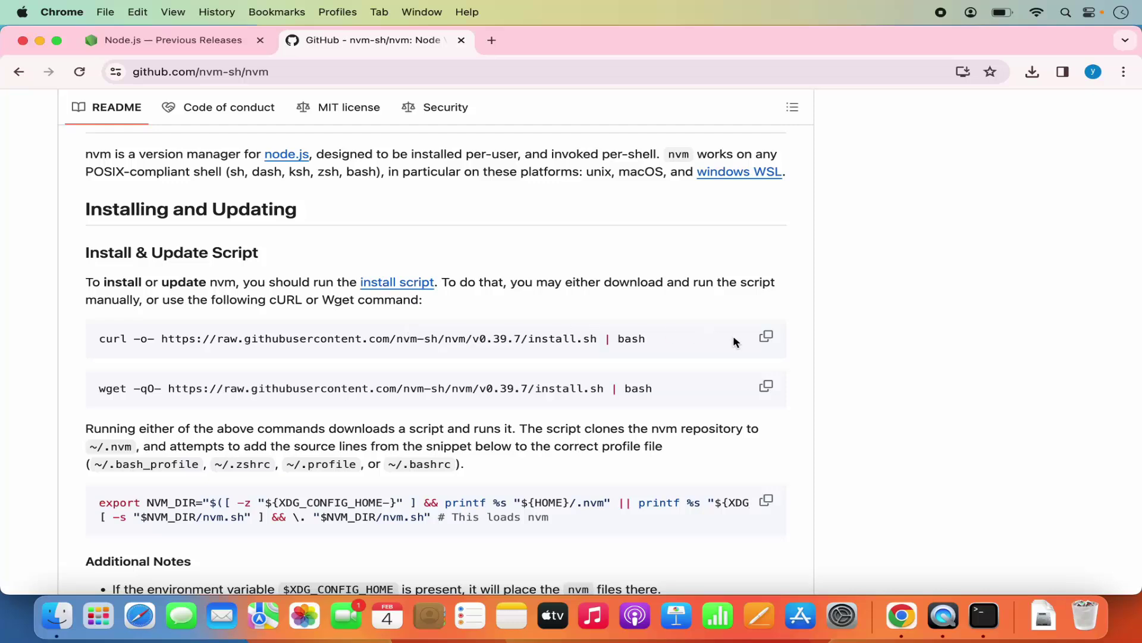
pyautogui.click(766, 342)
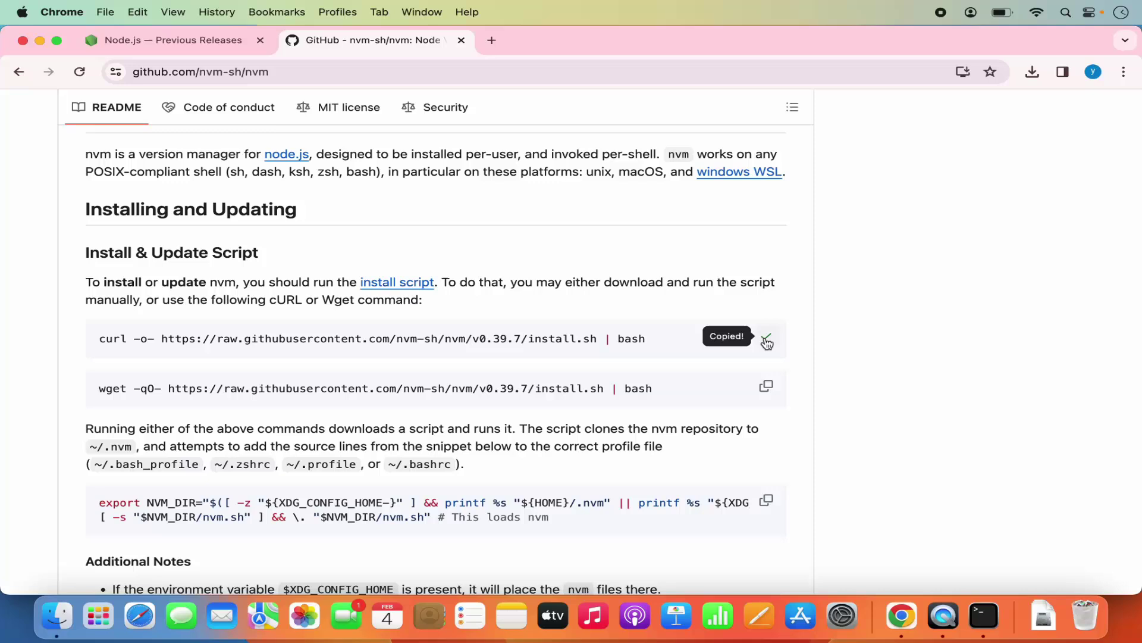
pyautogui.click(985, 616)
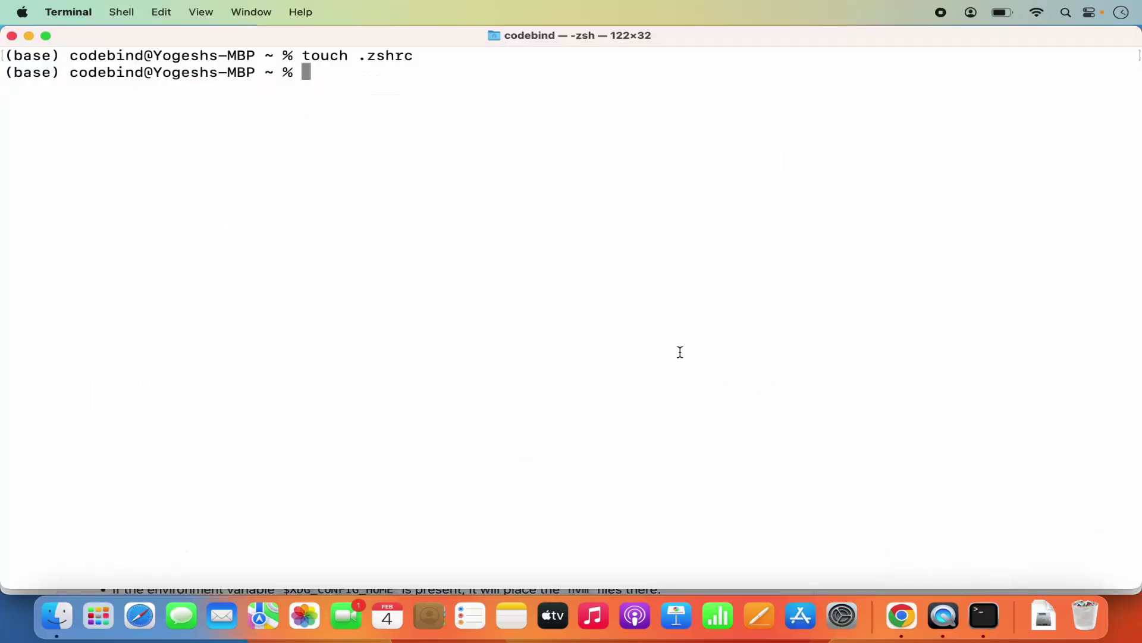
# Run the copied curl command in Terminal to install nvm v0.39.7
pyautogui.press('super+v')
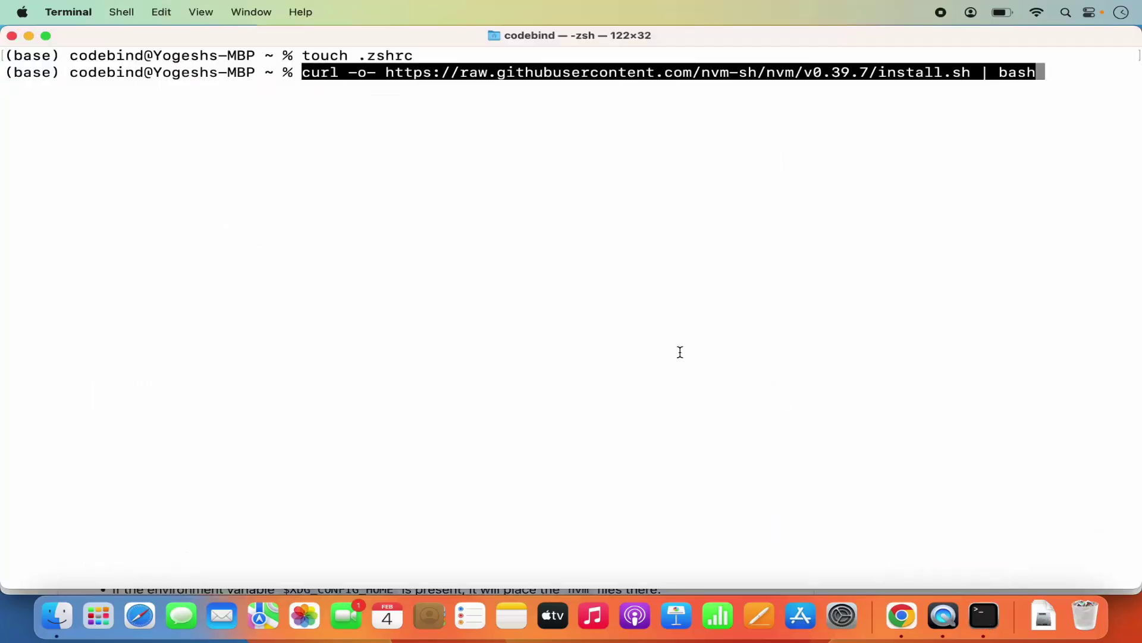
pyautogui.press('Return')
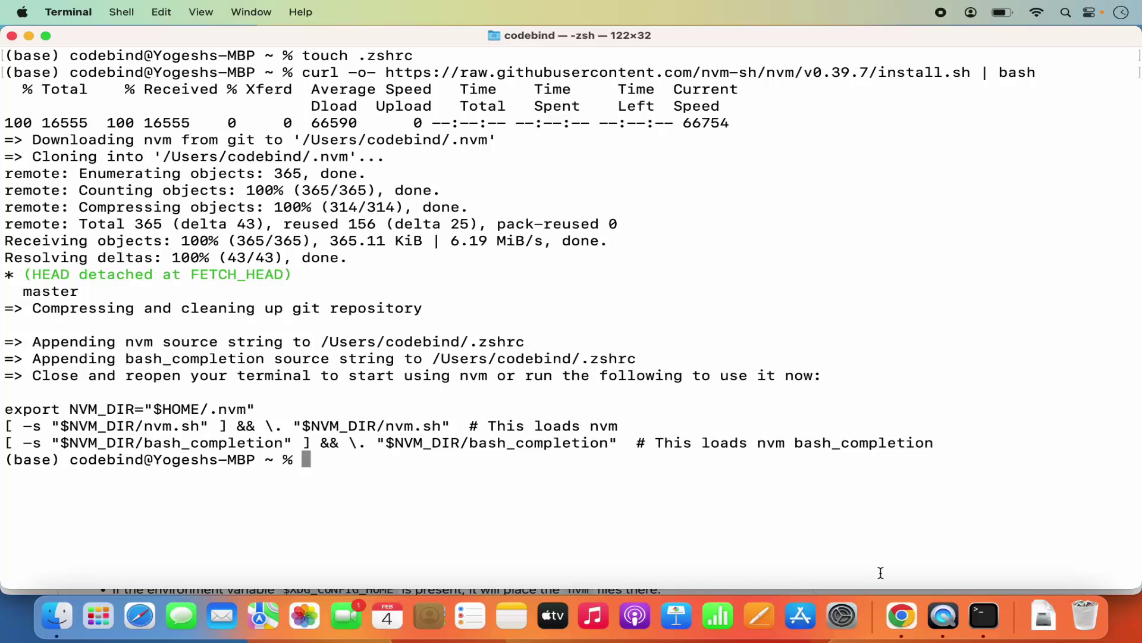
# Switch to Chrome, copy the zsh command source ~/.zshrc from the README's Linux troubleshooting section, and run it in Terminal
pyautogui.click(903, 619)
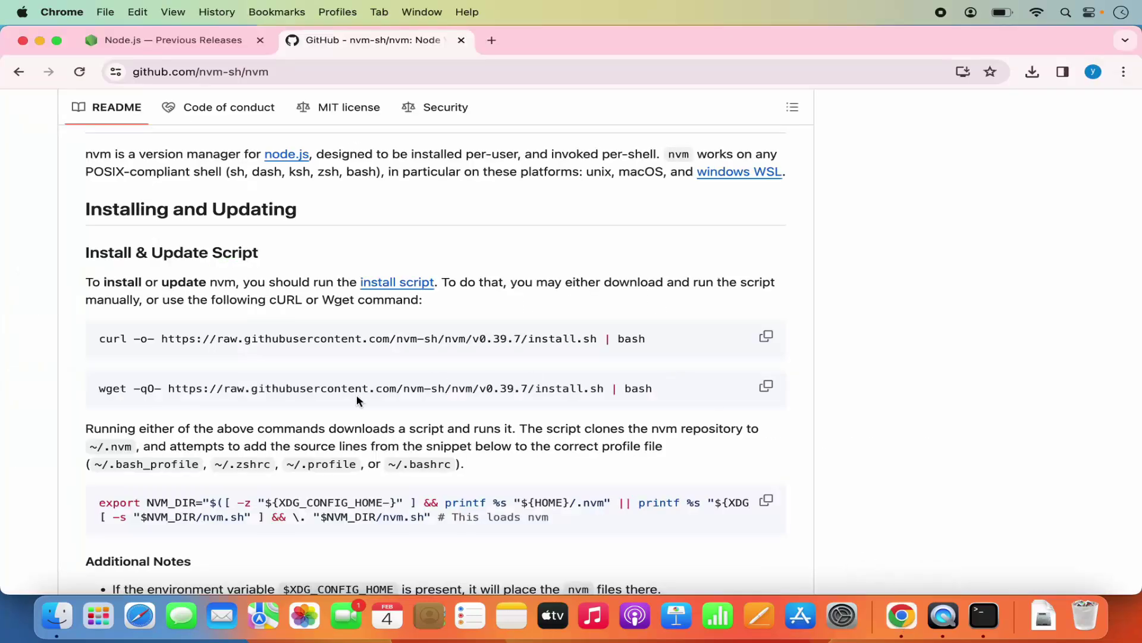
pyautogui.scroll(-6, 357, 397)
pyautogui.scroll(-4, 356, 395)
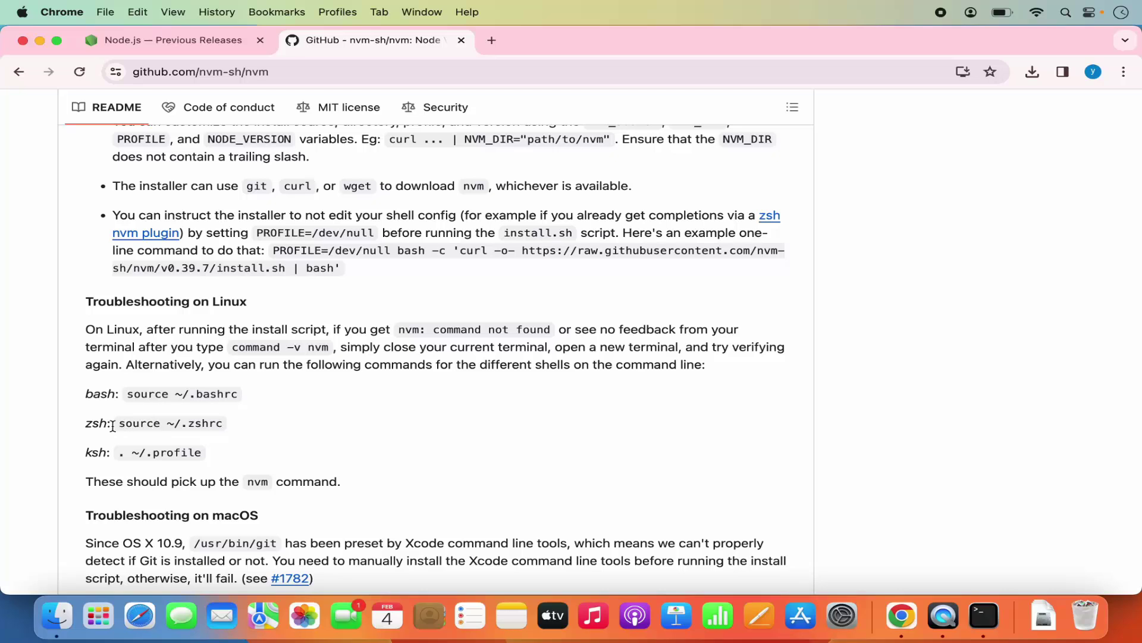
pyautogui.doubleClick(95, 423)
pyautogui.moveTo(118, 425); pyautogui.dragTo(226, 426)
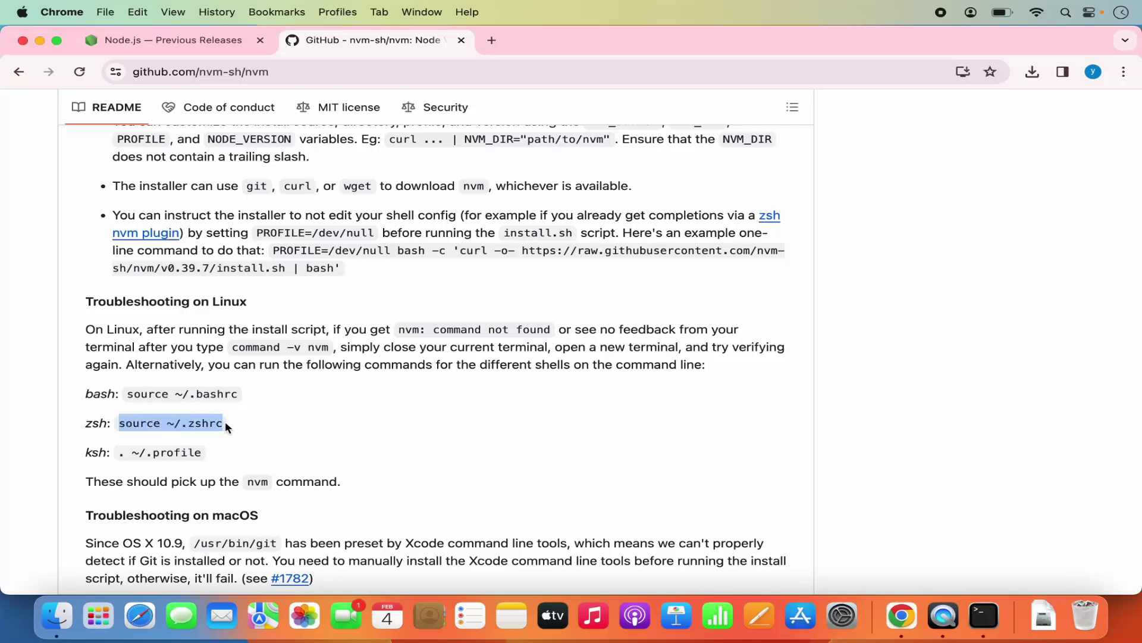
pyautogui.press('super+Tab')
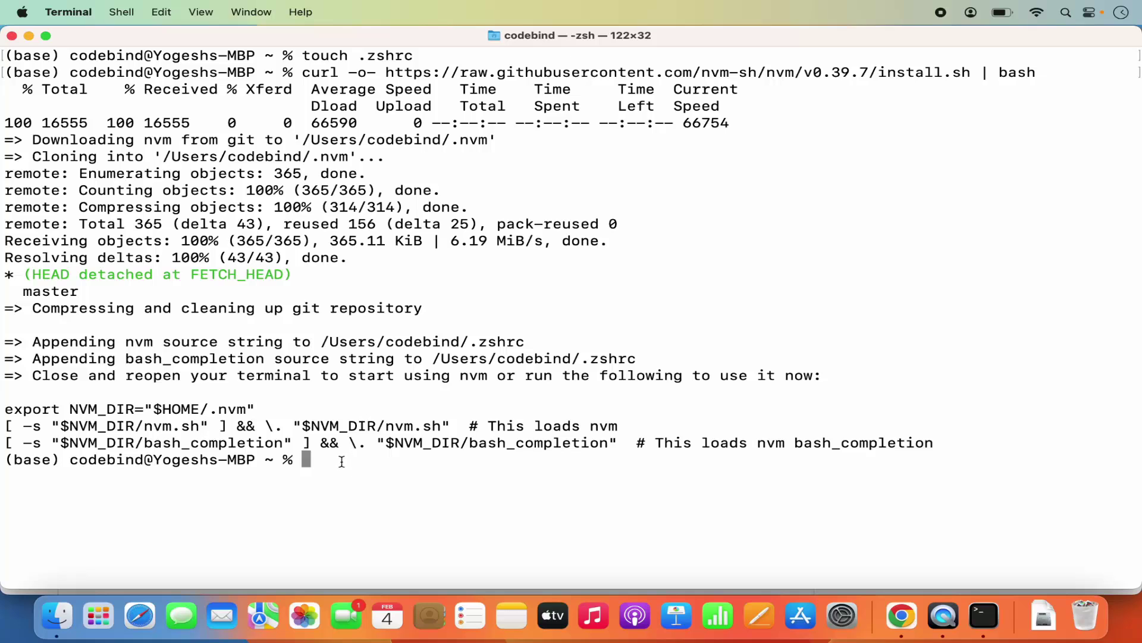
pyautogui.press('super+v')
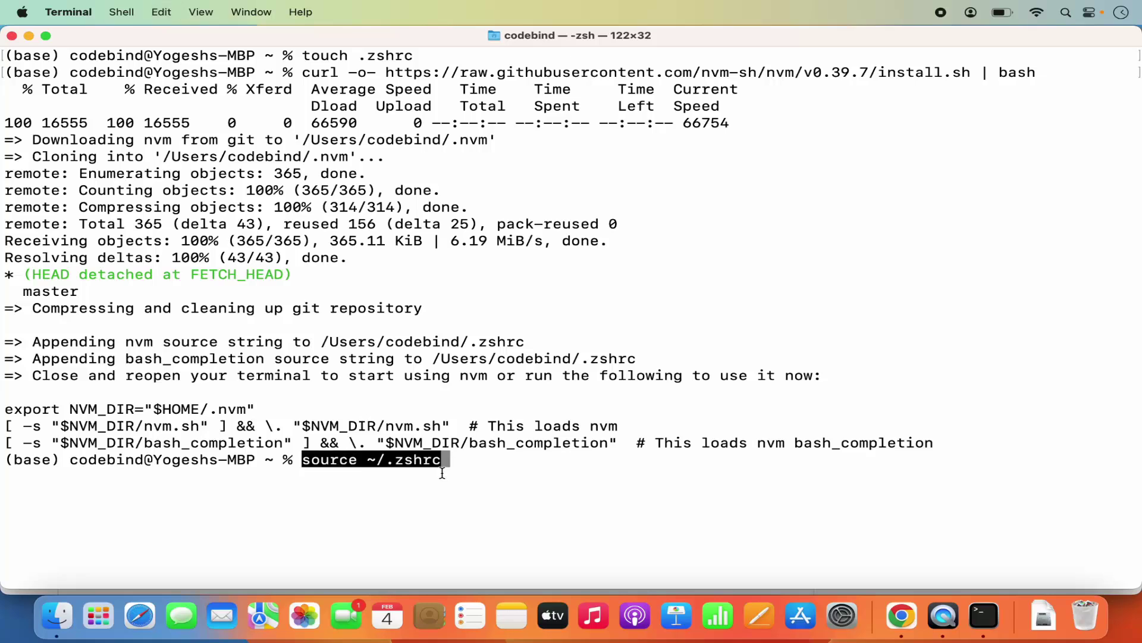
pyautogui.press('Return')
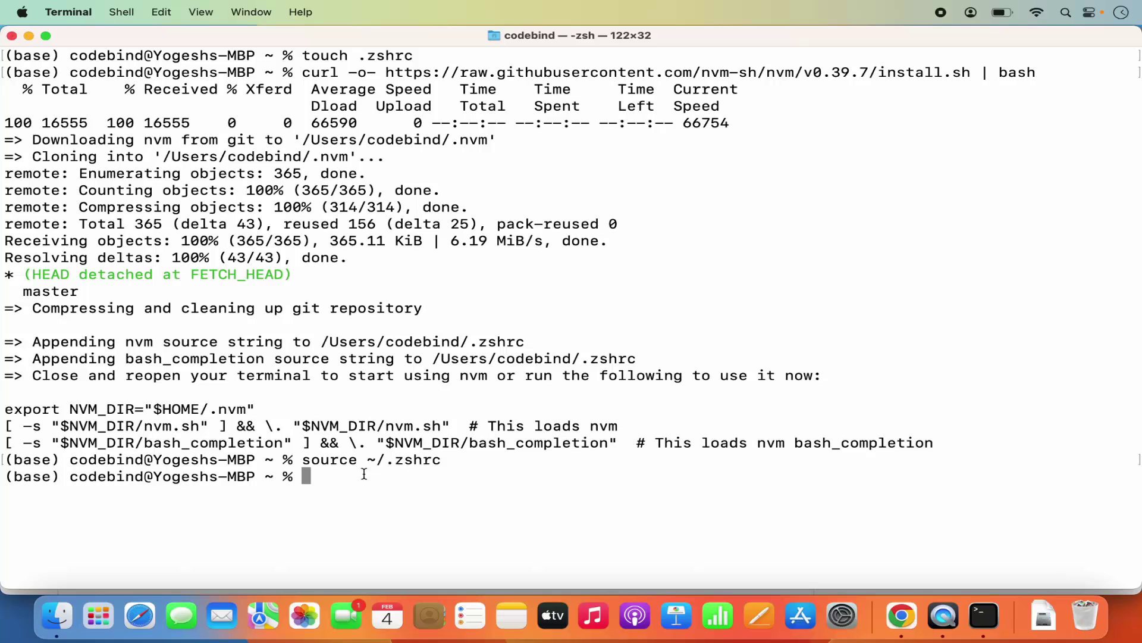
# Clear the terminal and check the nvm installation with nvm --version
pyautogui.write('clear')
pyautogui.press('Return')
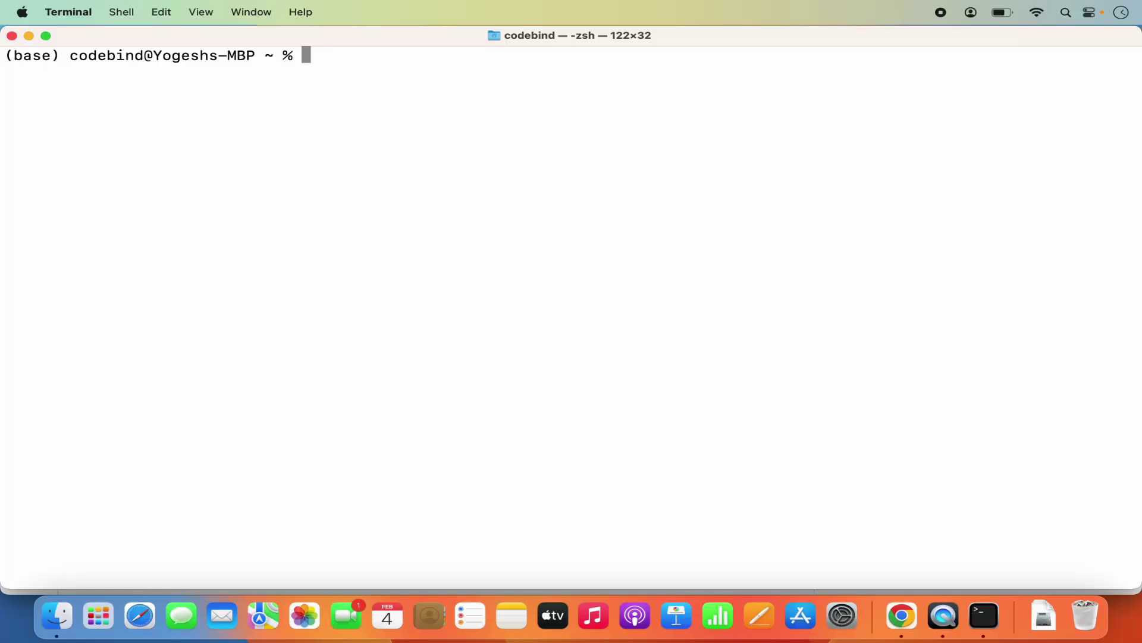
pyautogui.write('nvm --version')
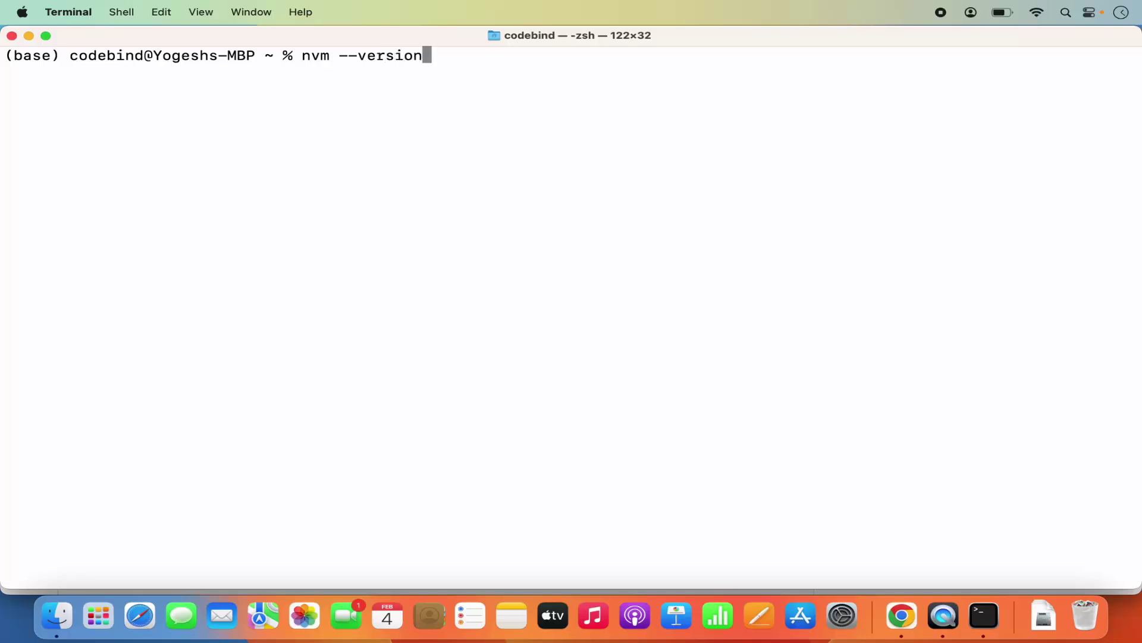
pyautogui.press('Return')
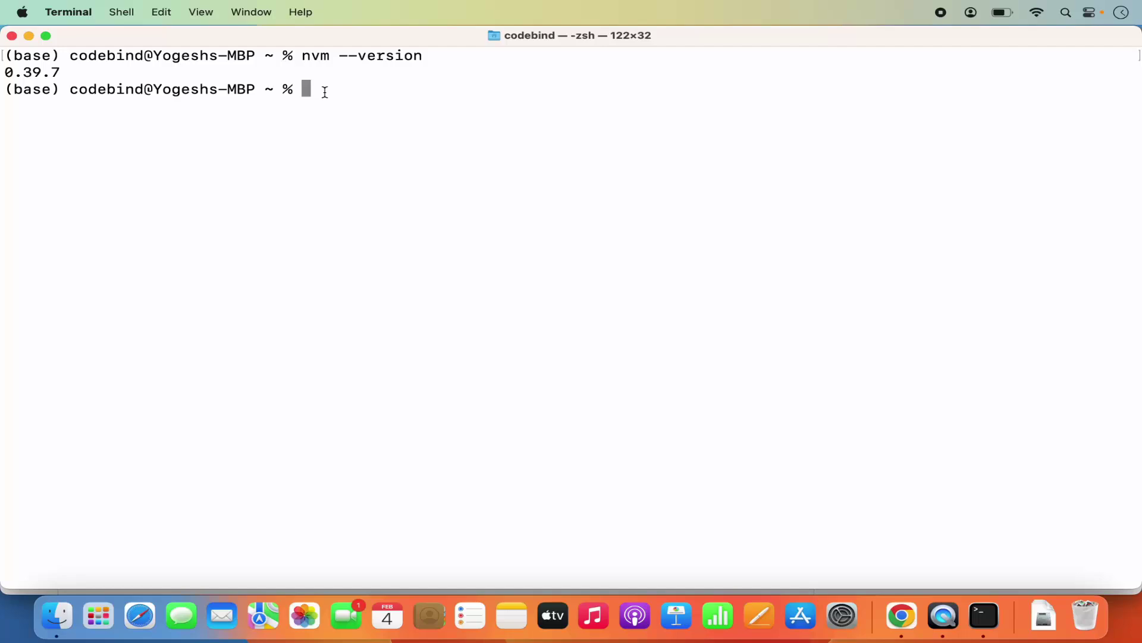
# List the Node.js versions available for installation with nvm ls-remote
pyautogui.write('nvm ls-remote')
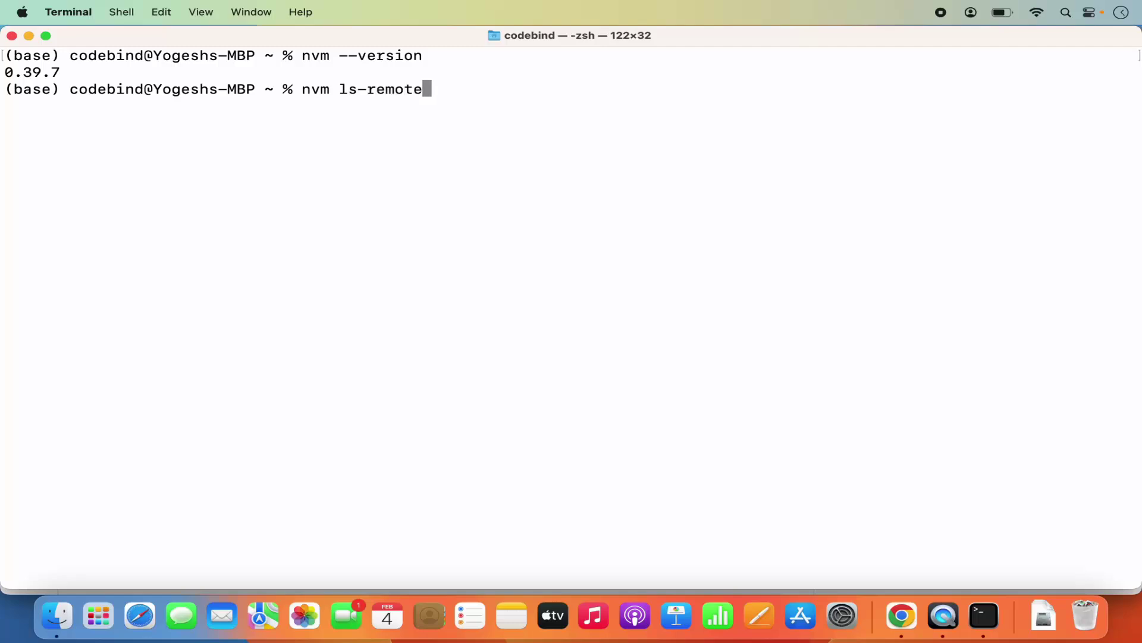
pyautogui.press('Return')
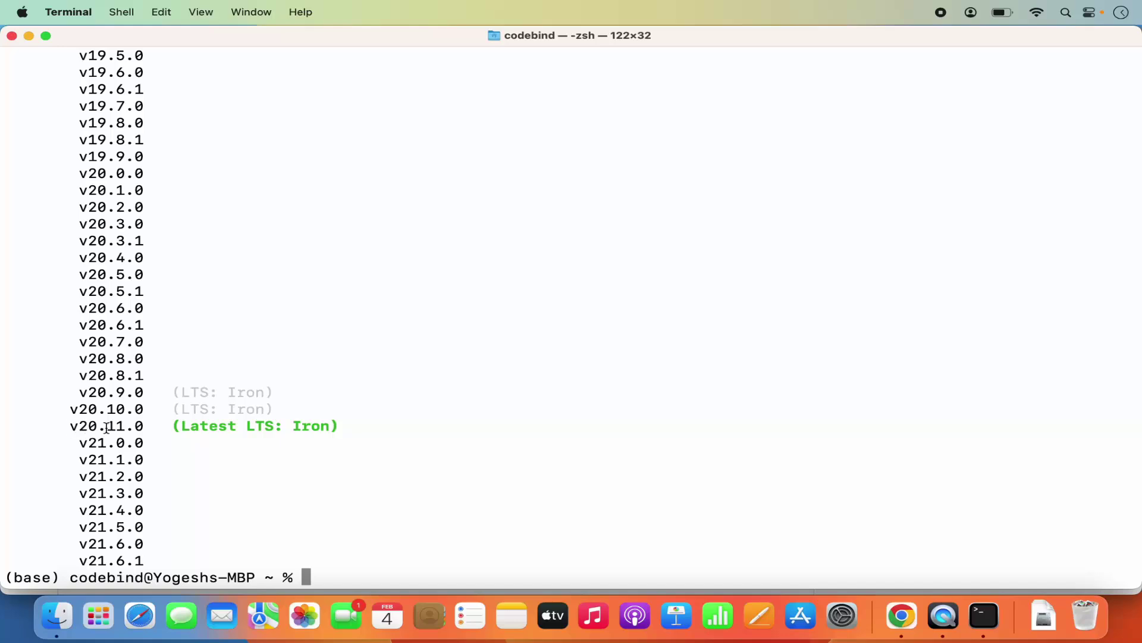
# Look up the recommended LTS release on the Node.js home page in Chrome, then compare it with the latest LTS entry in Terminal
pyautogui.click(902, 622)
pyautogui.click(213, 43)
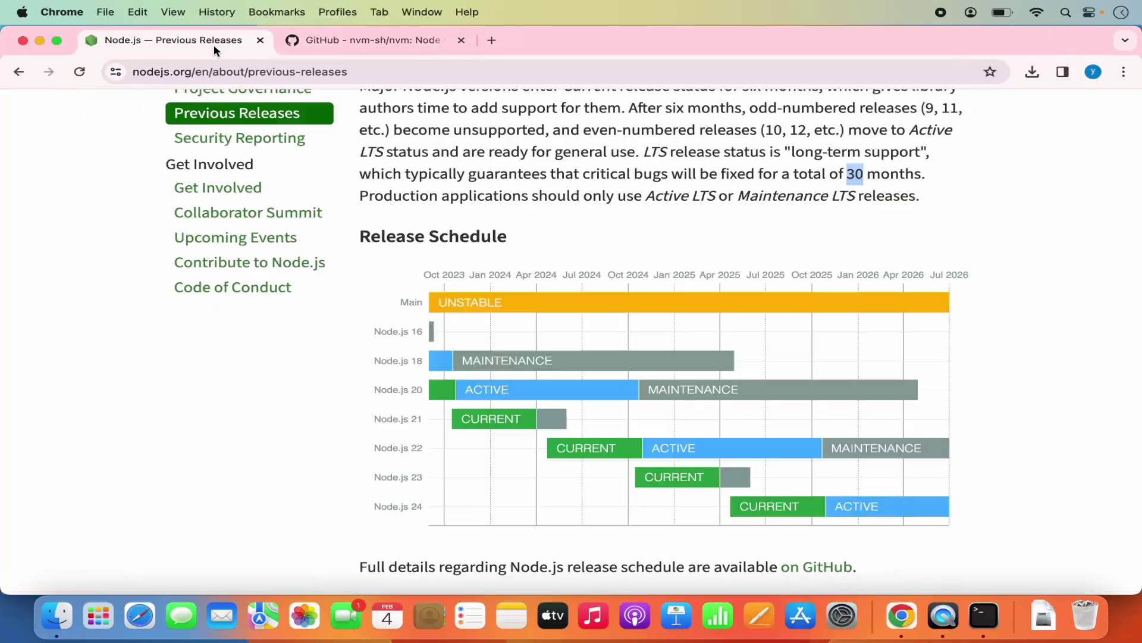
pyautogui.click(18, 71)
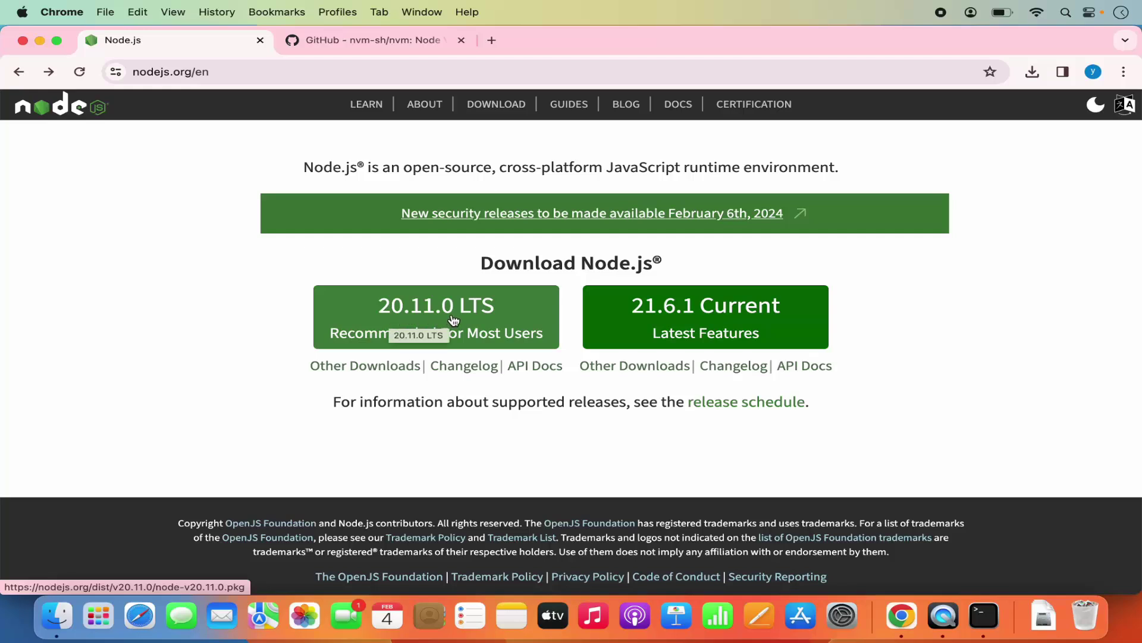
pyautogui.click(985, 617)
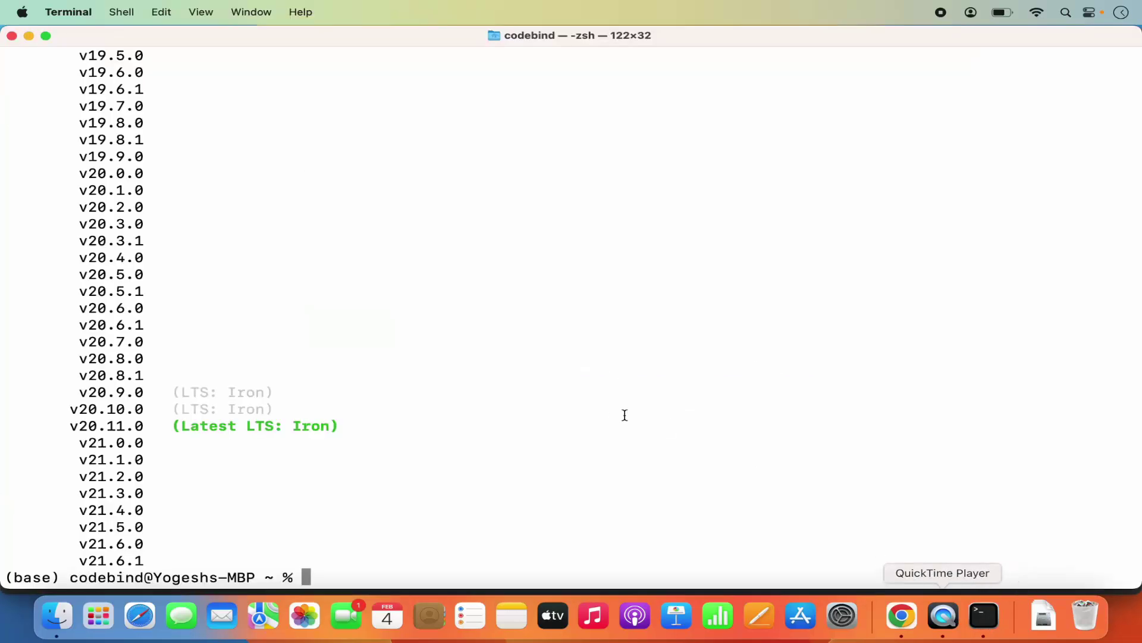
pyautogui.doubleClick(186, 429)
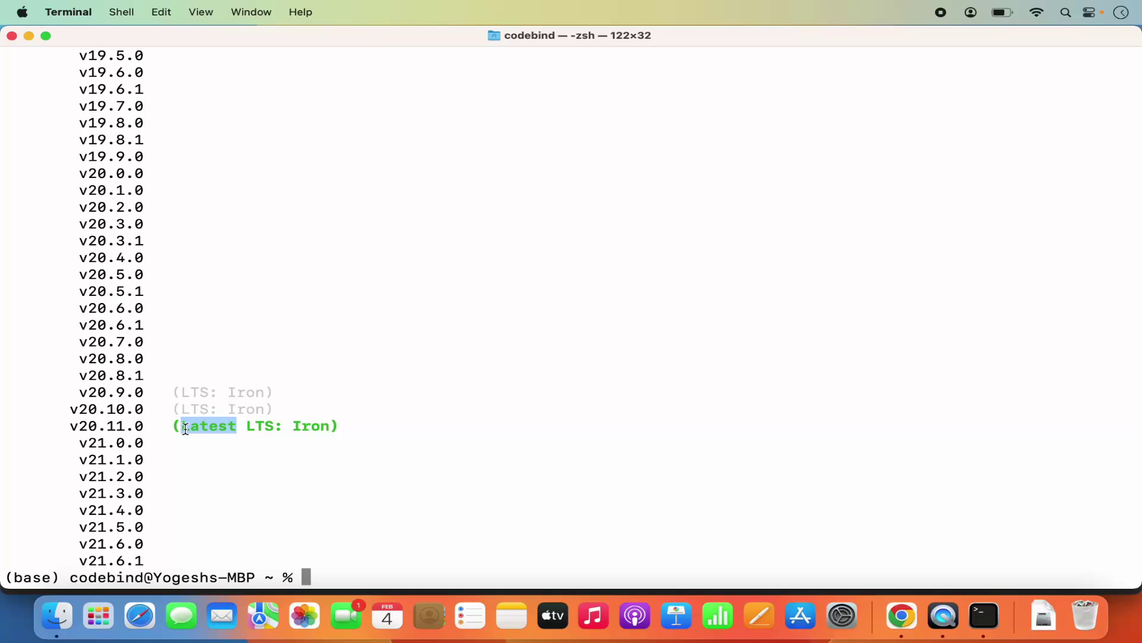
pyautogui.click(186, 429)
# Install the latest LTS release of Node.js by running nvm install v20.11.0
pyautogui.write('n')
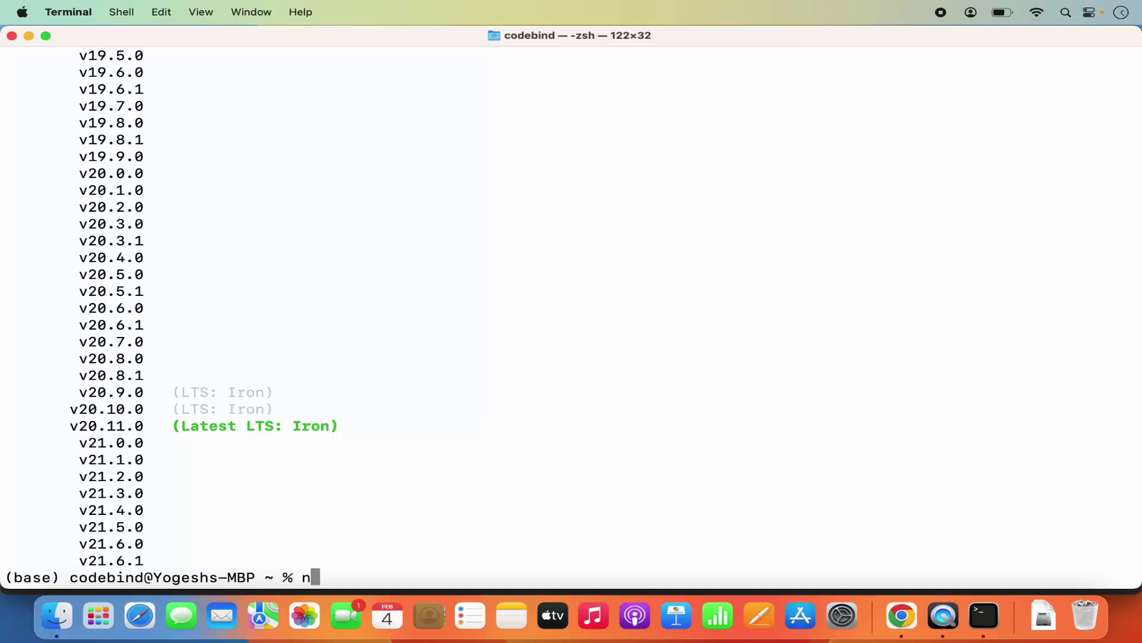
pyautogui.write('vm install')
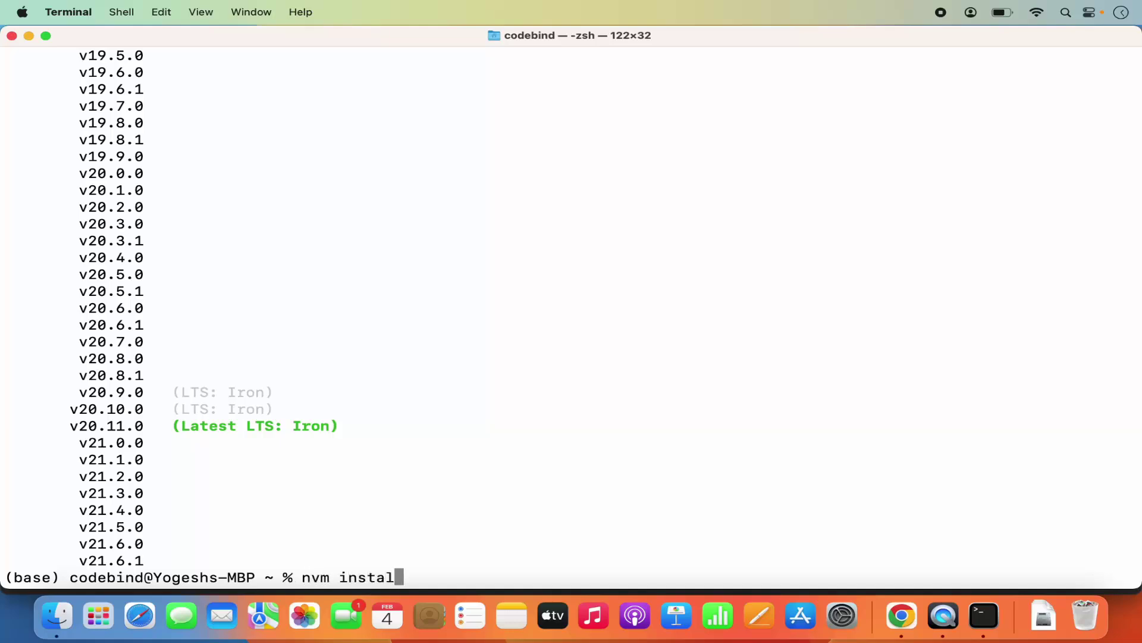
pyautogui.doubleClick(97, 426)
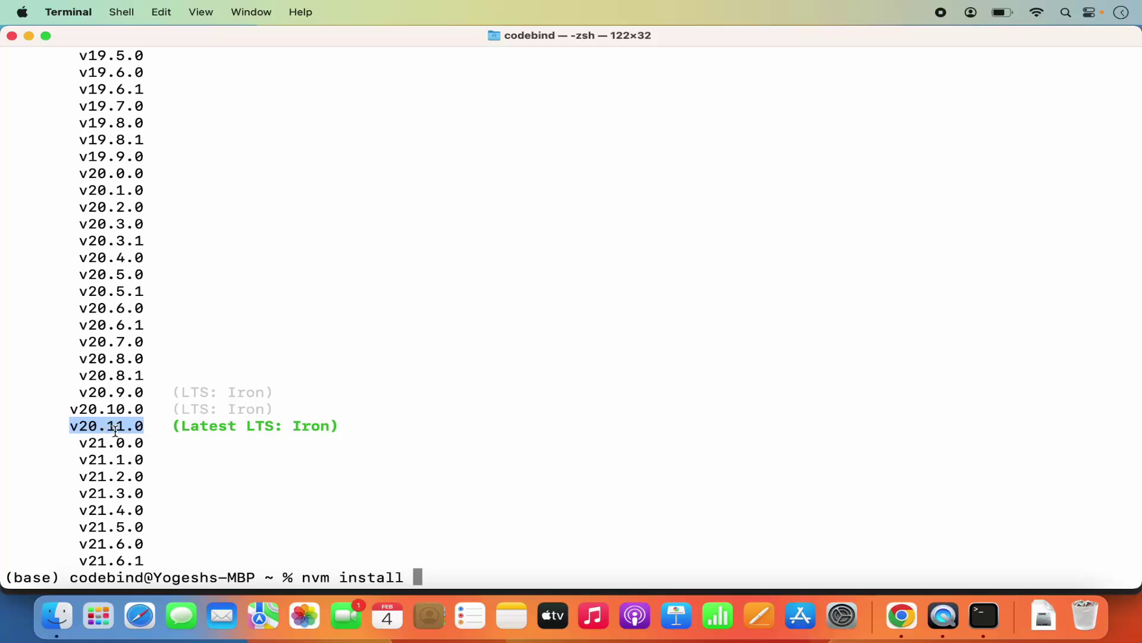
pyautogui.write('v20.11.0')
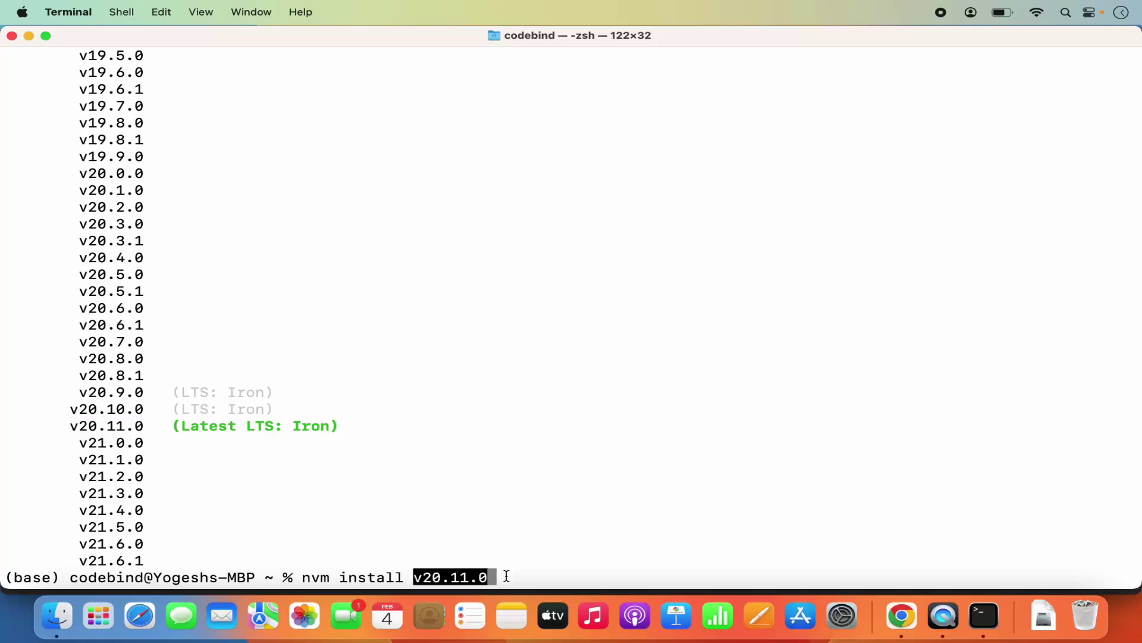
pyautogui.press('Return')
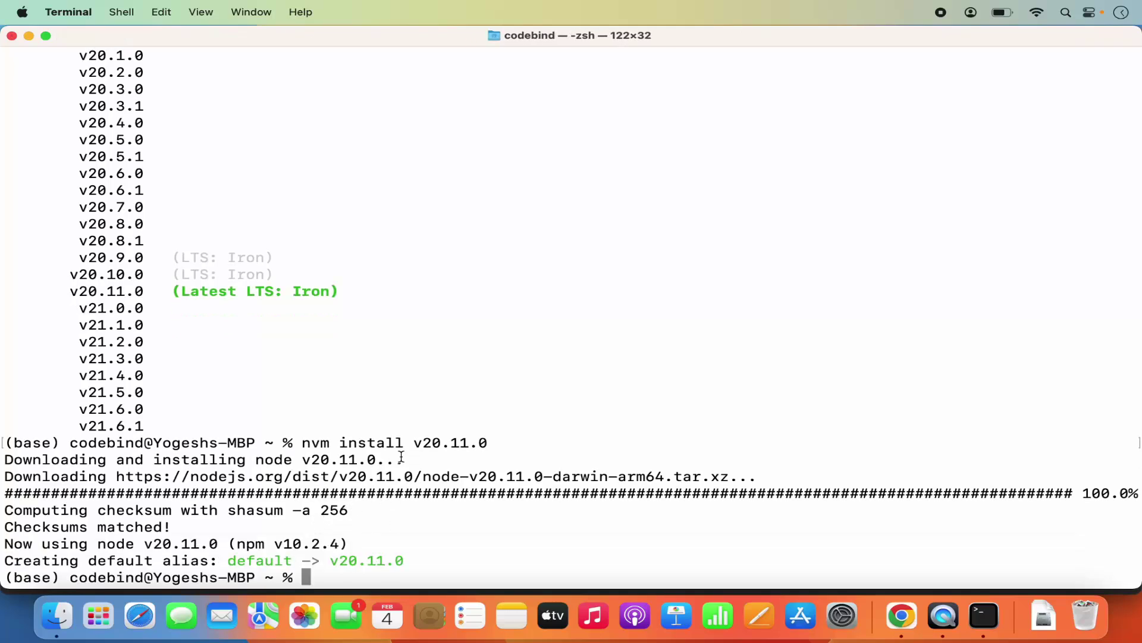
pyautogui.doubleClick(427, 445)
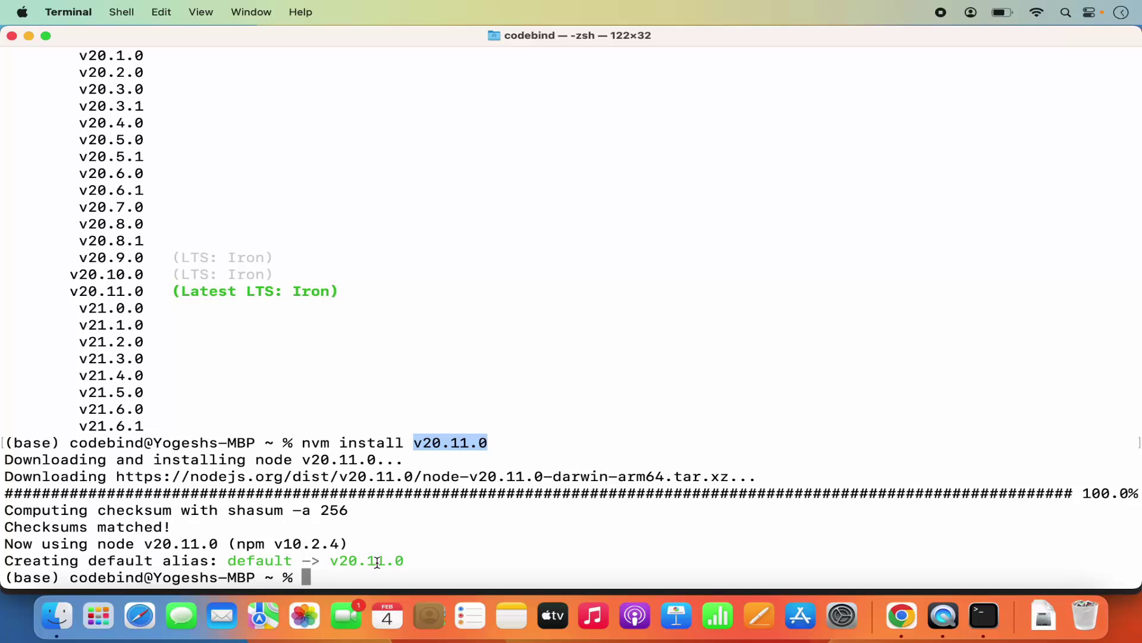
pyautogui.click(429, 563)
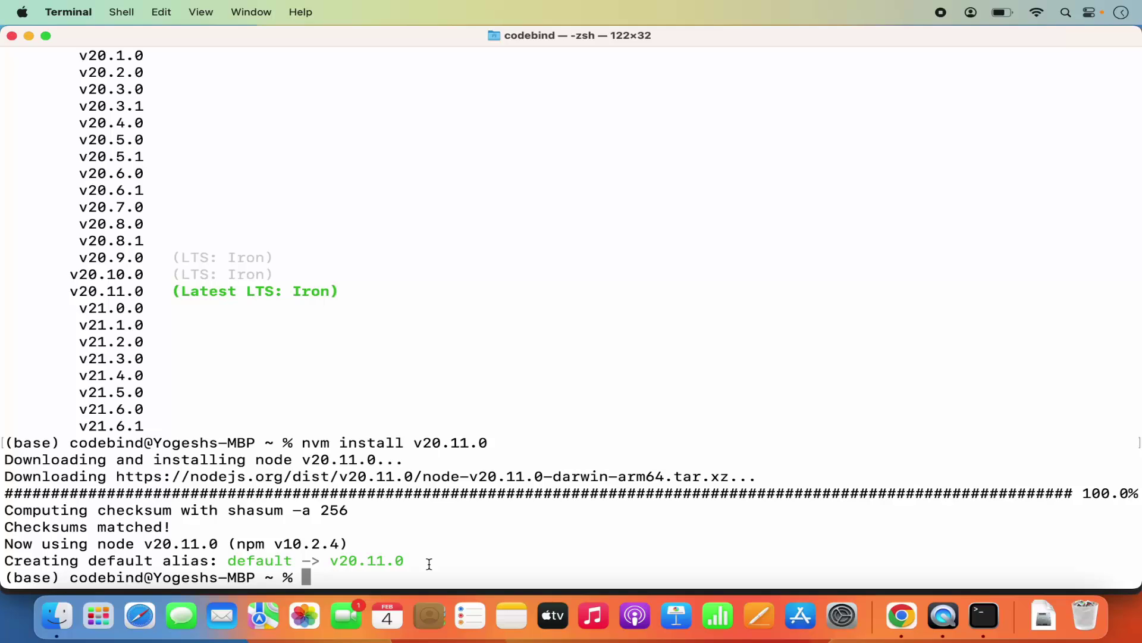
# Clear the terminal and check the active Node.js version with node --version
pyautogui.write('clear')
pyautogui.press('Return')
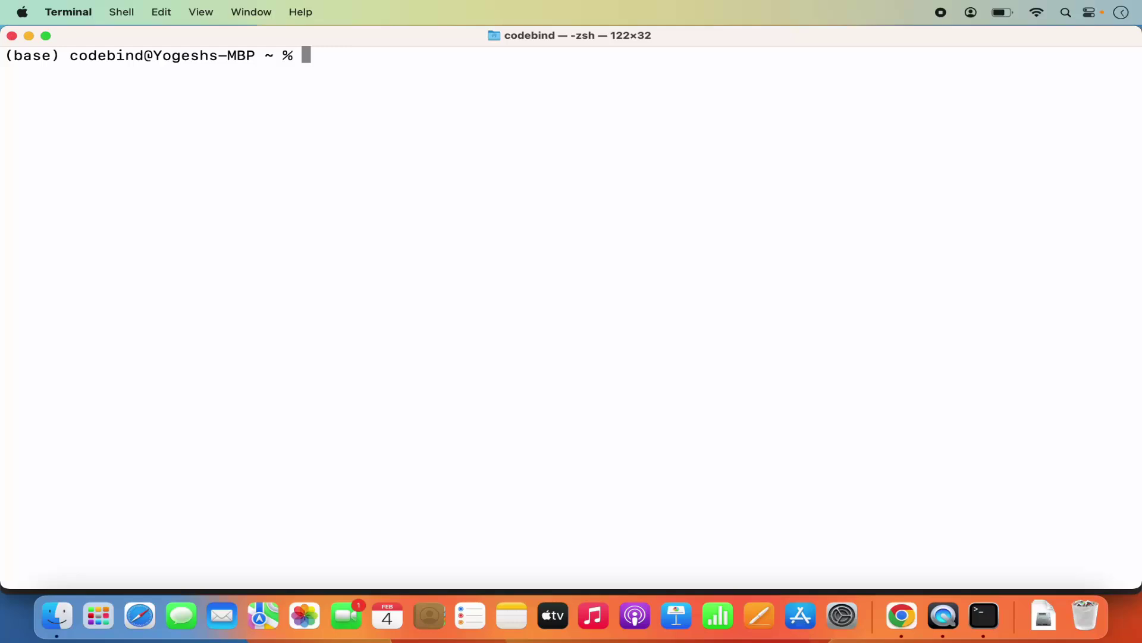
pyautogui.write('node --version')
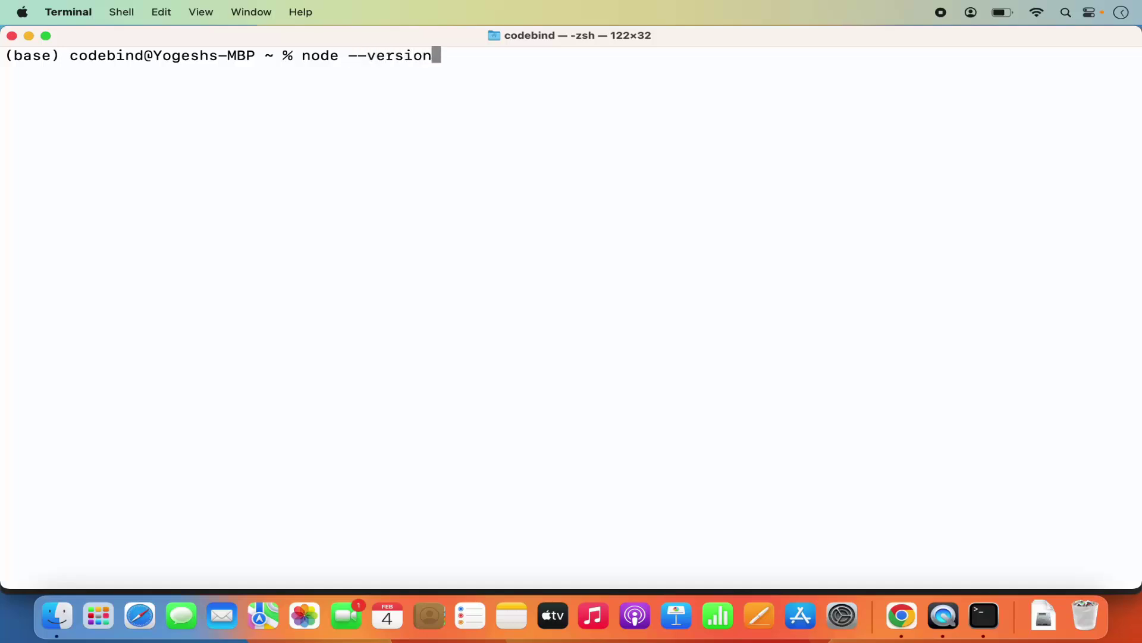
pyautogui.press('Return')
pyautogui.doubleClick(46, 75)
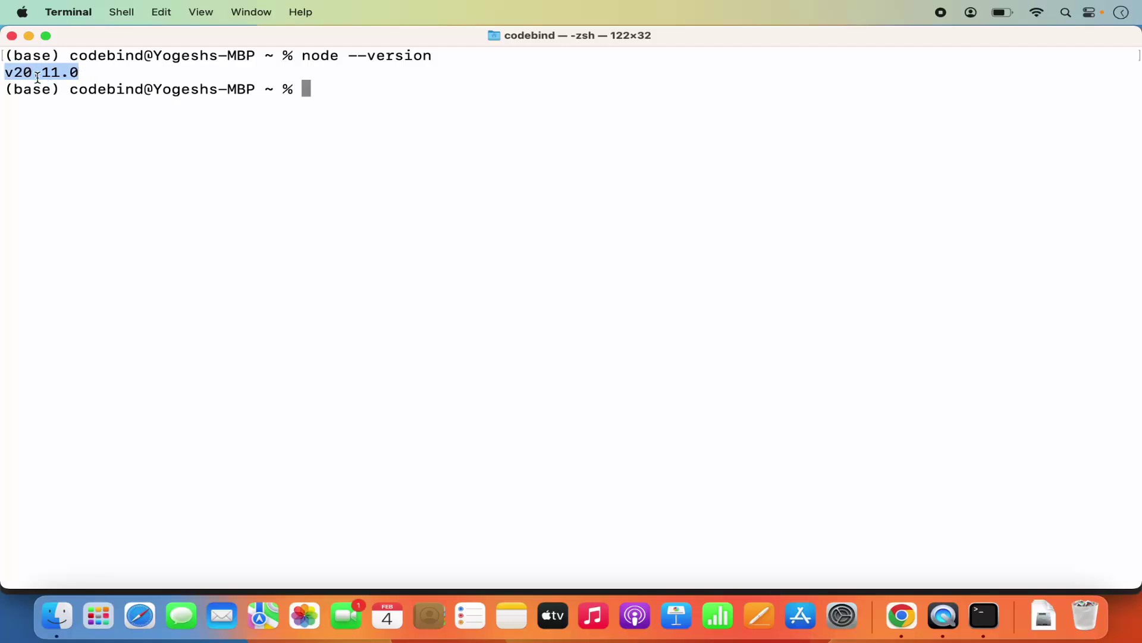
pyautogui.click(340, 90)
# Check the installed npm version with npm --version
pyautogui.write('npm')
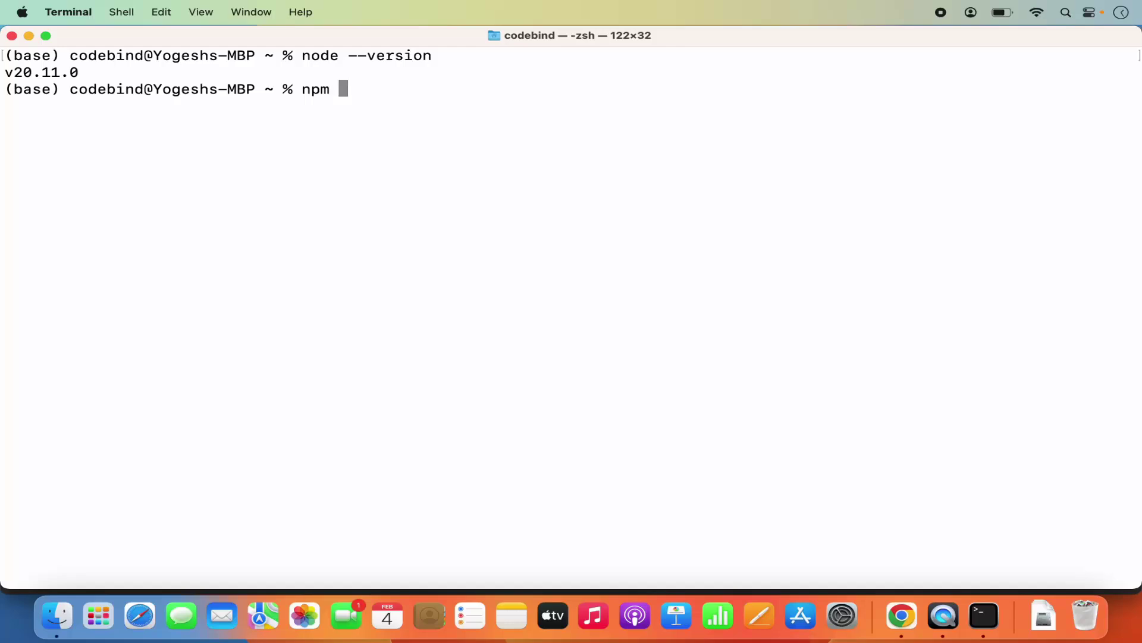
pyautogui.write(' --version')
pyautogui.press('Return')
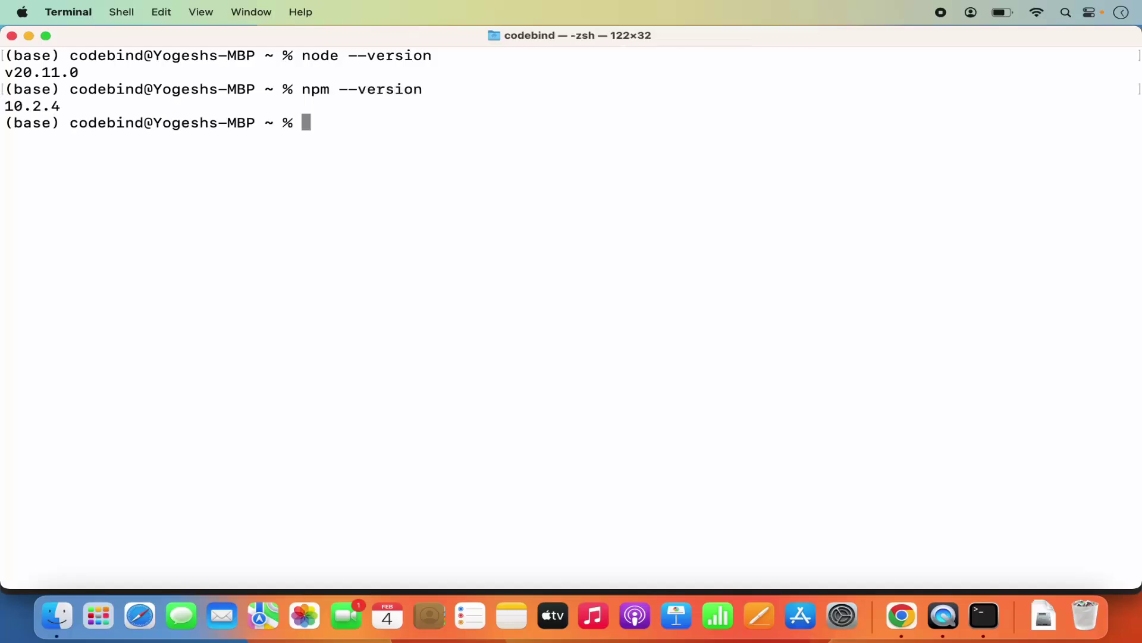
pyautogui.doubleClick(43, 106)
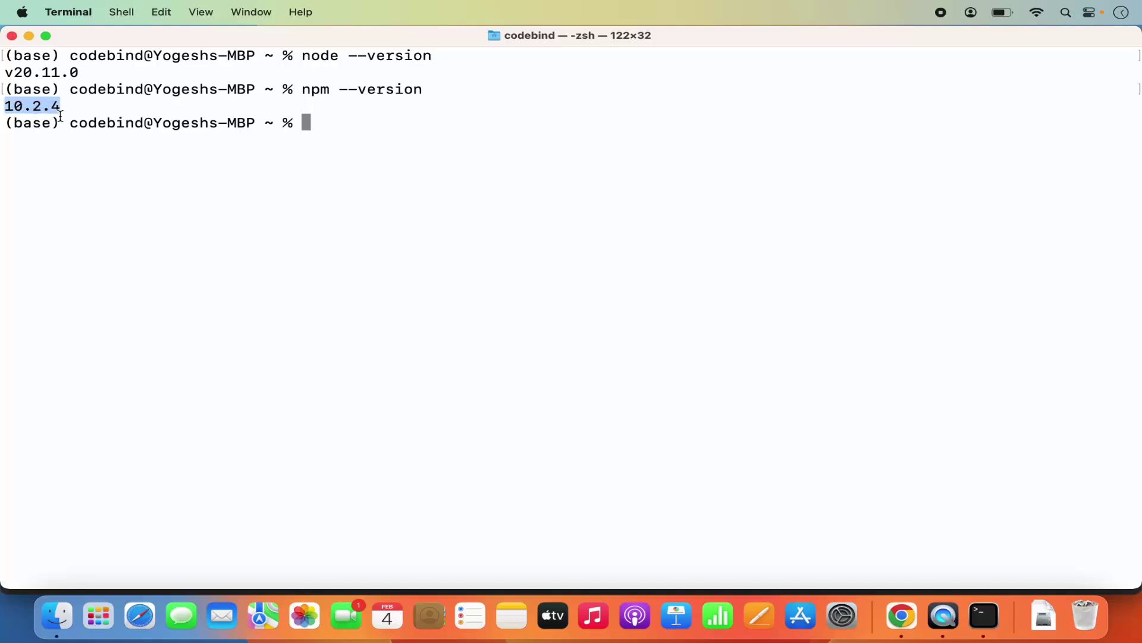
pyautogui.click(382, 128)
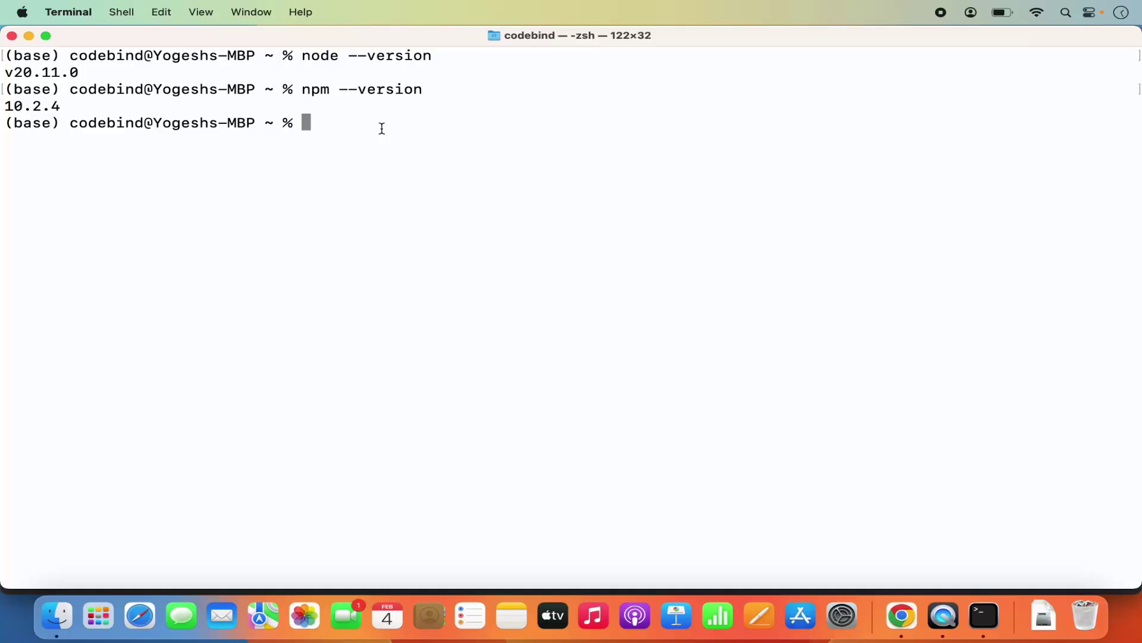
# List the locally installed Node.js versions with nvm ls and highlight the entry marked as current
pyautogui.write('nvm ls')
pyautogui.press('Return')
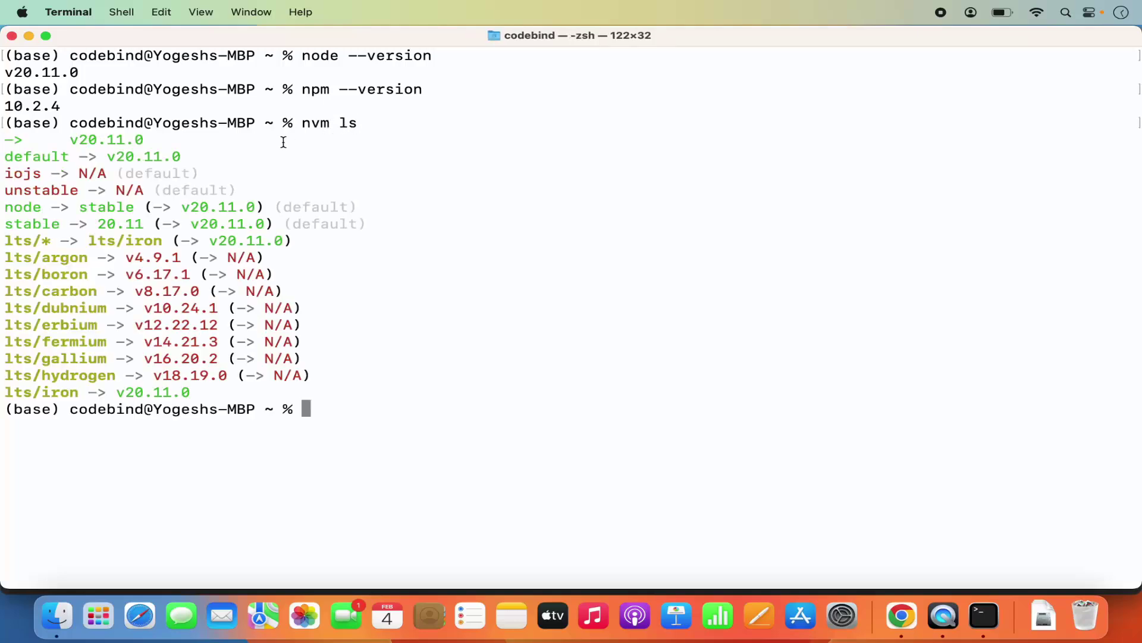
pyautogui.doubleClick(100, 143)
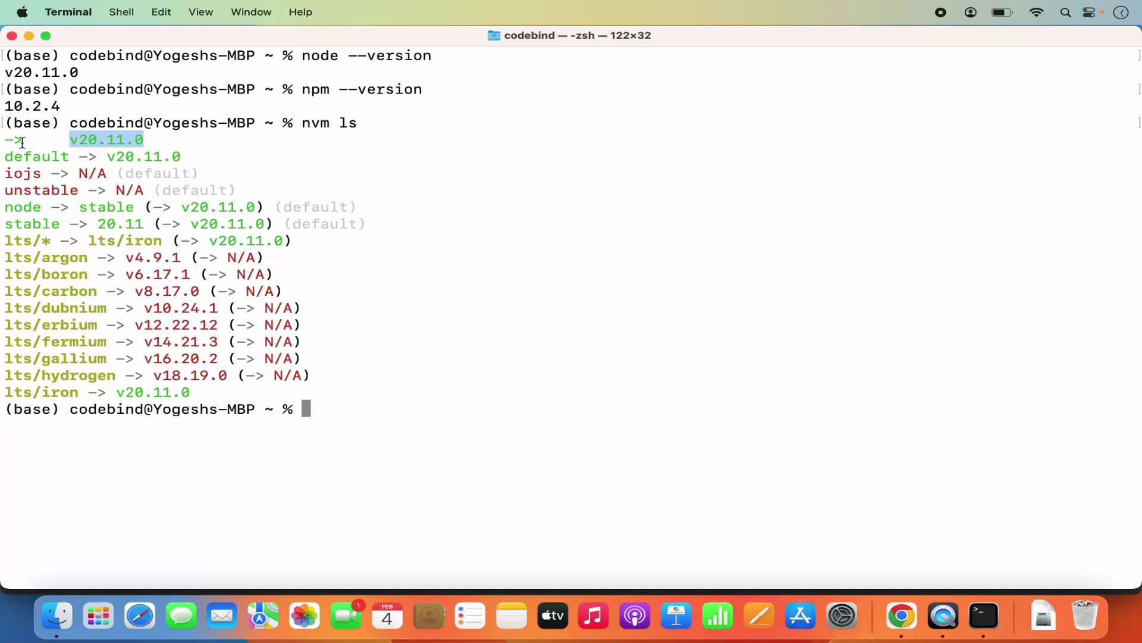
pyautogui.click(71, 140)
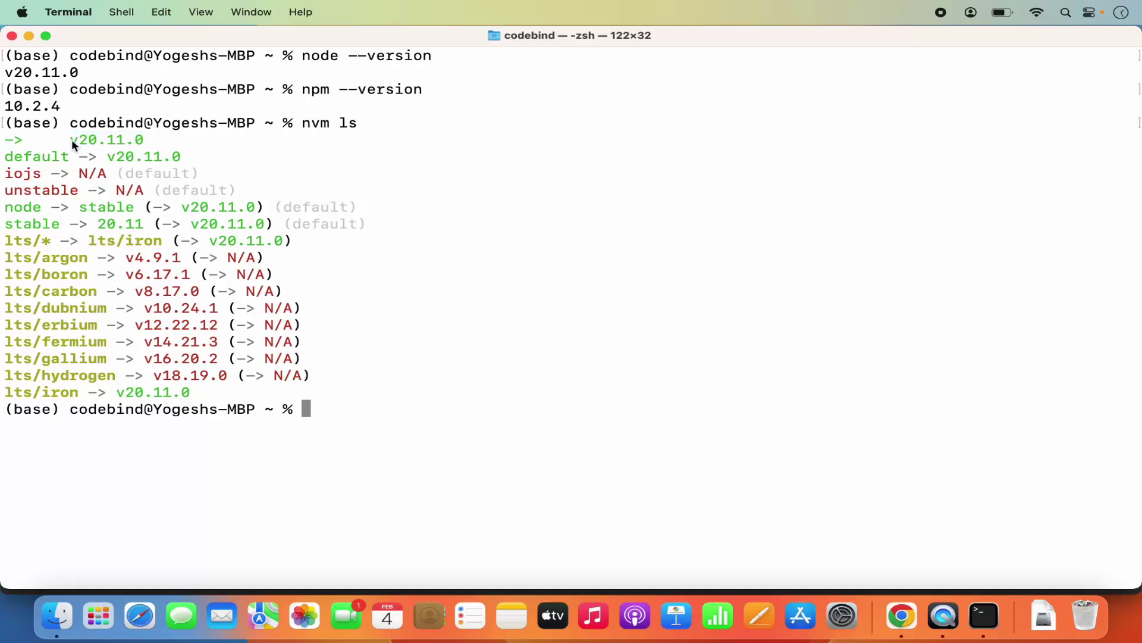
pyautogui.doubleClick(72, 139)
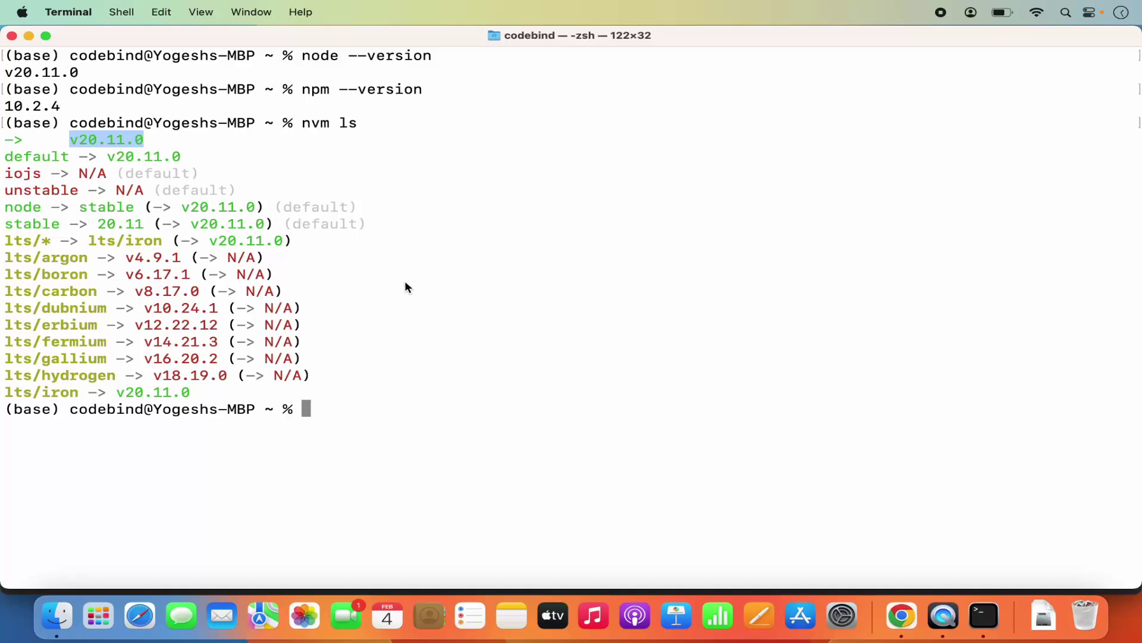
# List the available remote Node.js versions with nvm ls-remote and copy the latest Hydrogen LTS version, v18.19.0
pyautogui.write('nvm ls-remote')
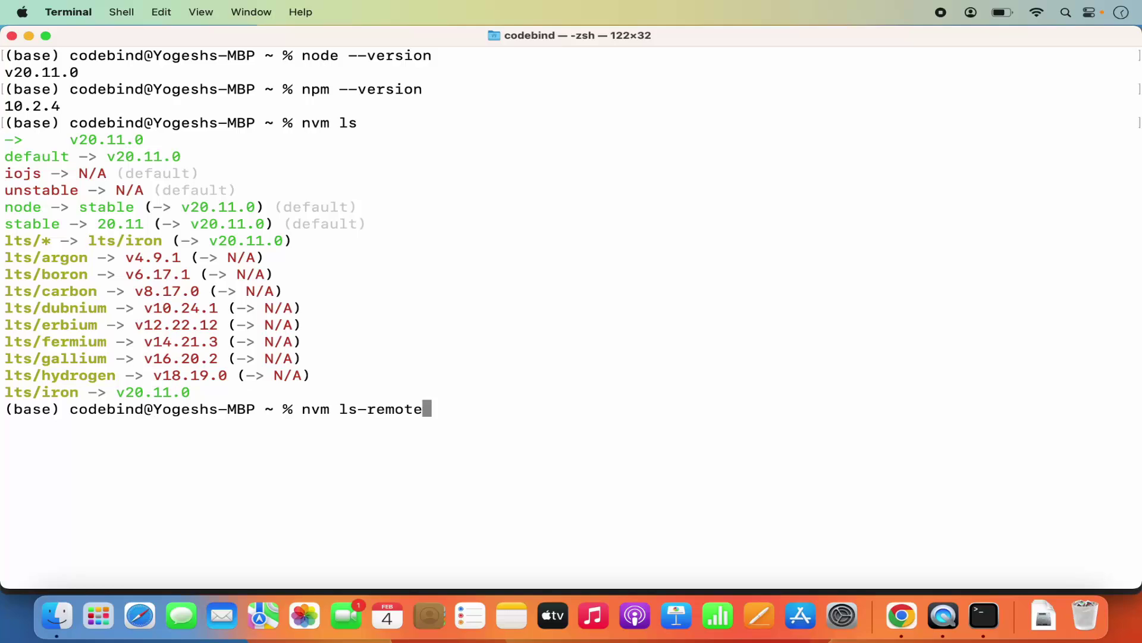
pyautogui.press('Return')
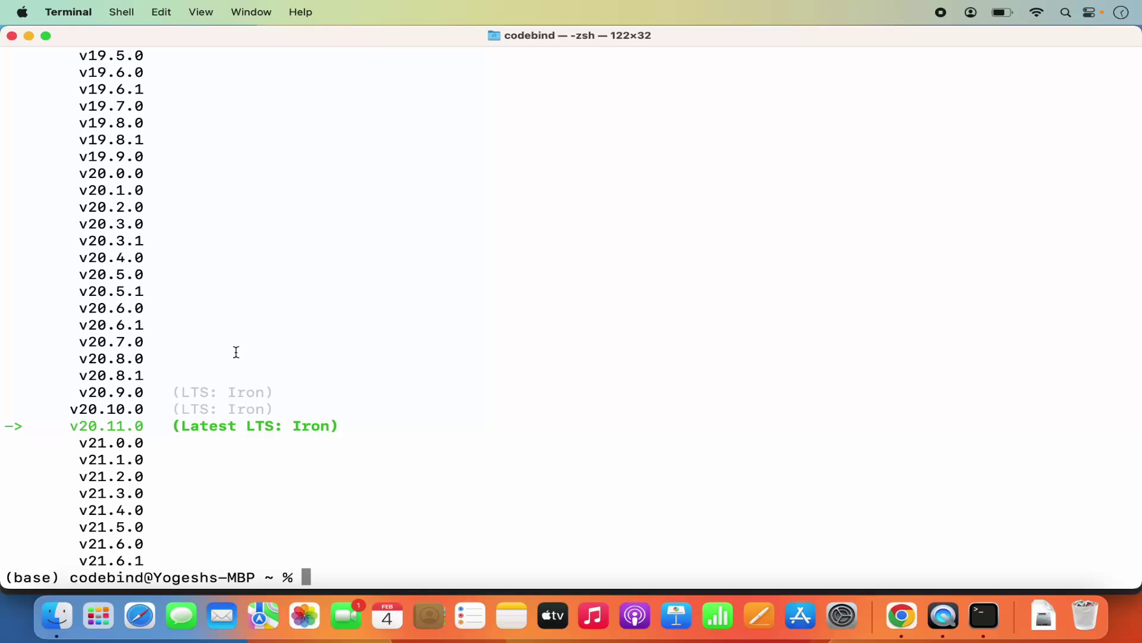
pyautogui.scroll(9, 228, 358)
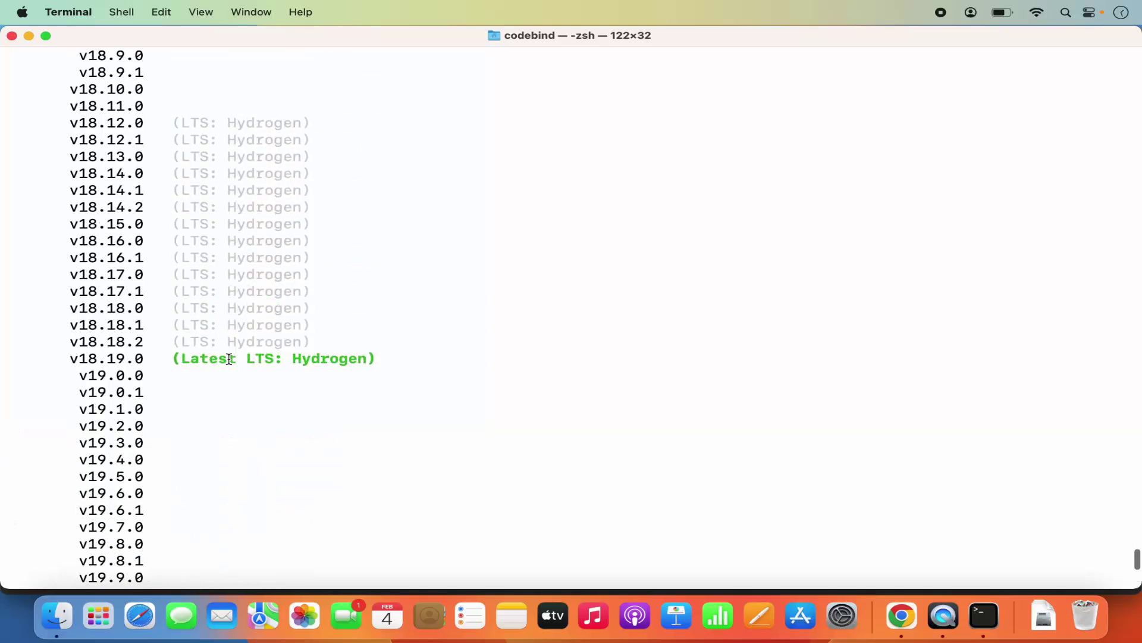
pyautogui.scroll(-1, 170, 395)
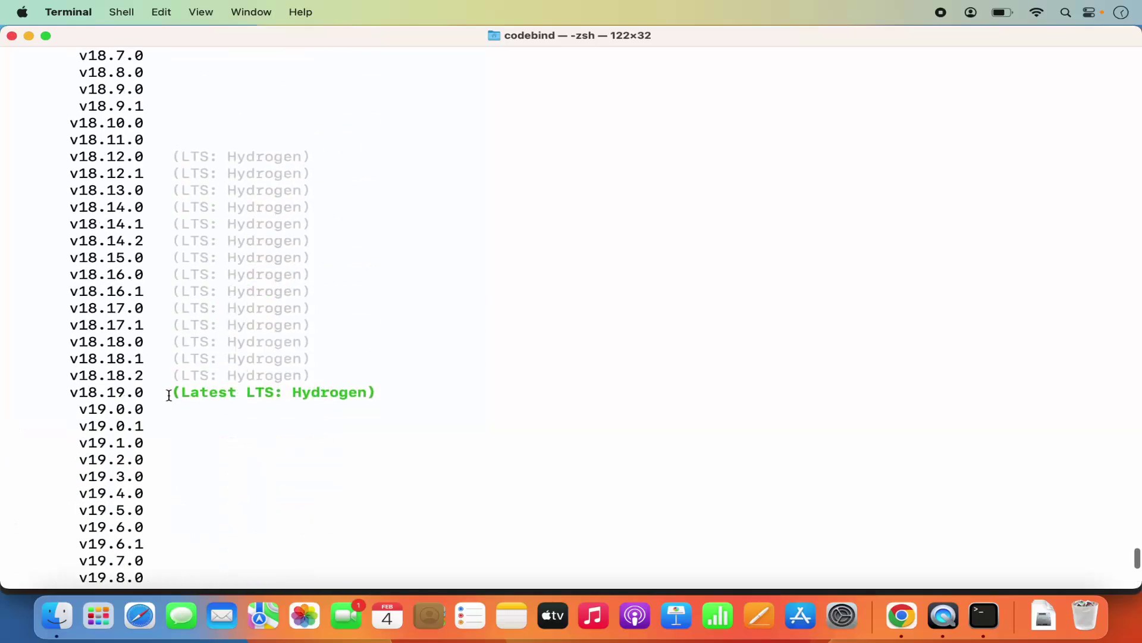
pyautogui.doubleClick(113, 392)
pyautogui.press('super+c')
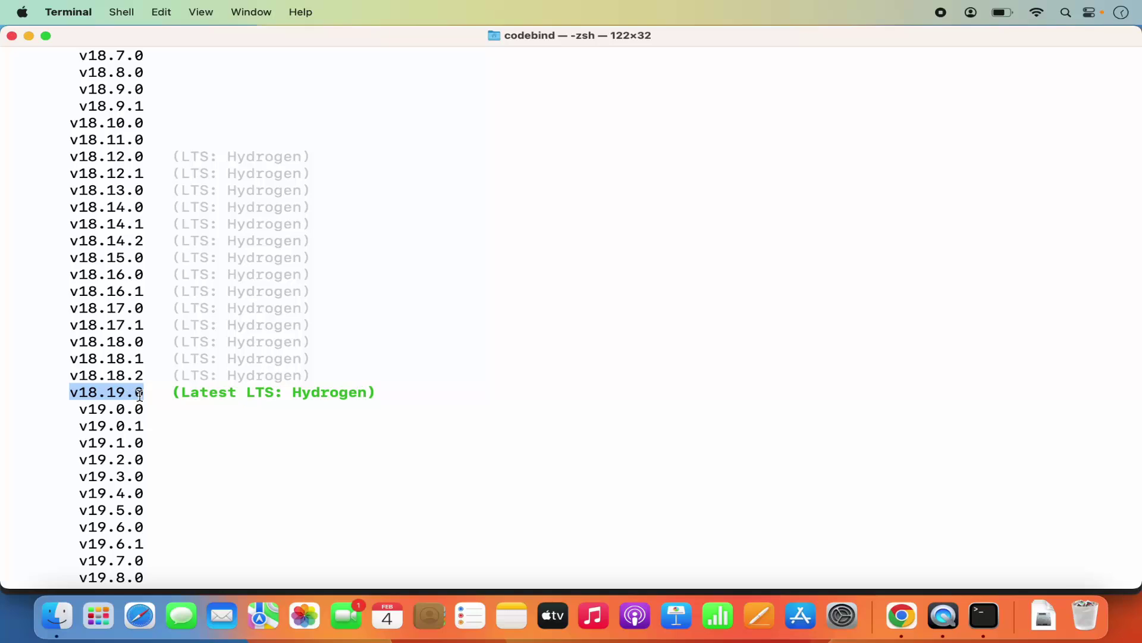
# Install the latest Hydrogen LTS release of Node.js by running nvm install v18.19.0
pyautogui.scroll(-10, 423, 423)
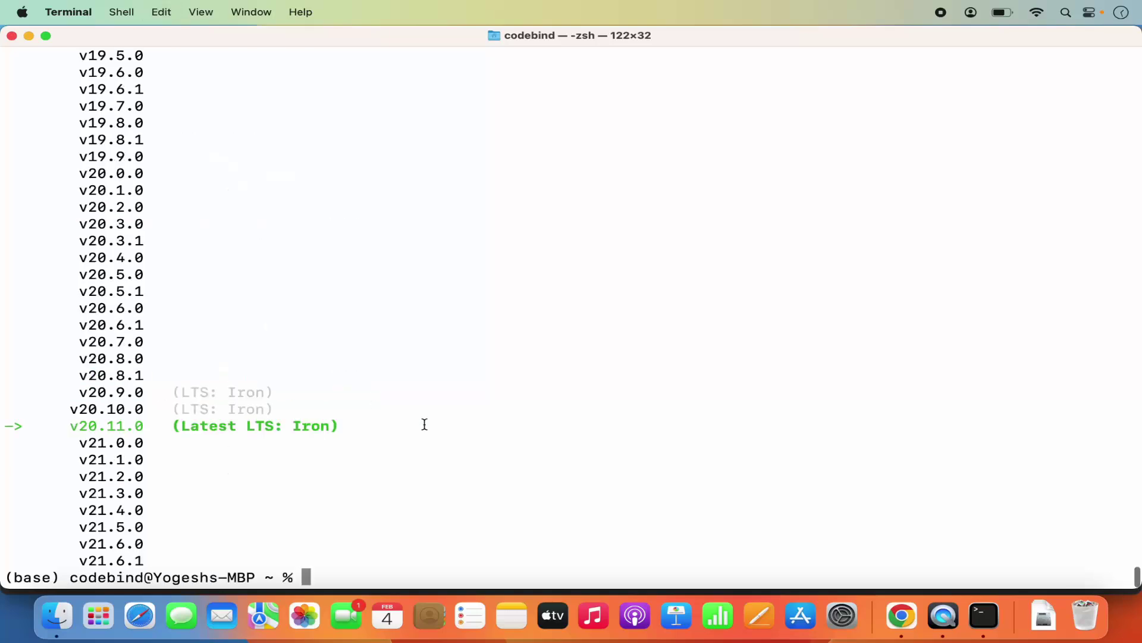
pyautogui.write('nn')
pyautogui.press('BackSpace')
pyautogui.press('BackSpace')
pyautogui.write('nvm install')
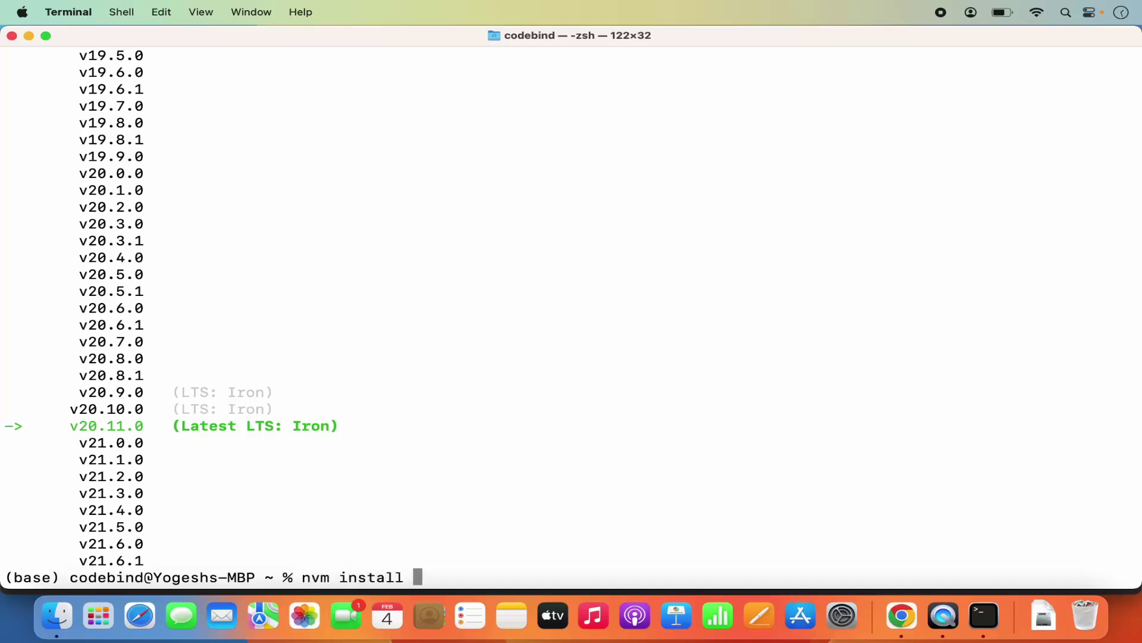
pyautogui.press('super+v')
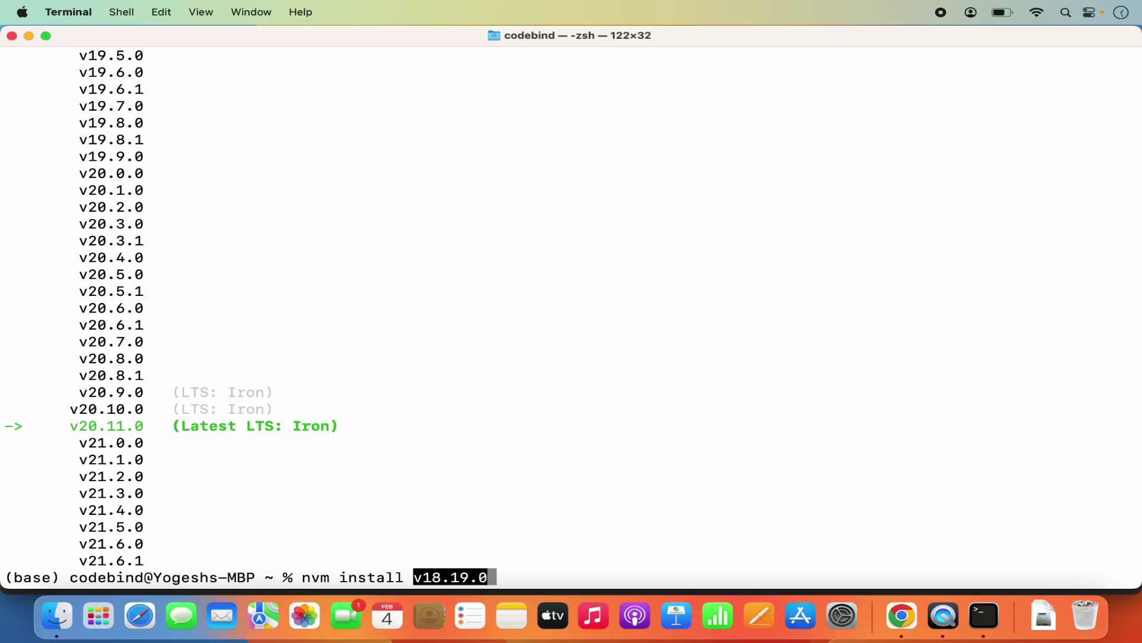
pyautogui.press('Return')
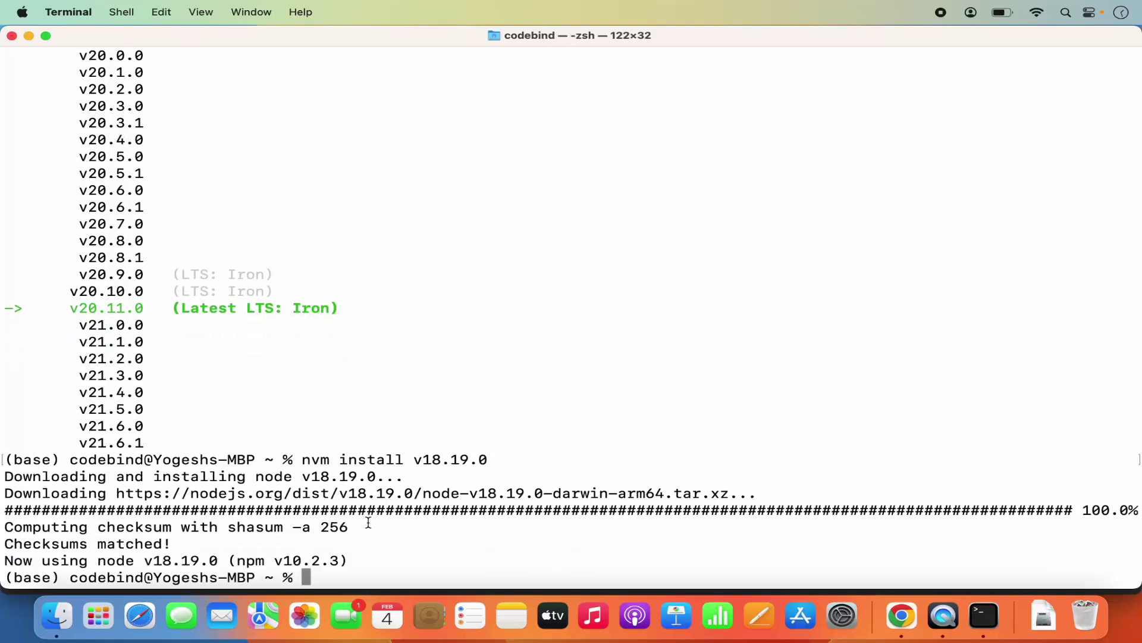
# Clear the terminal and list the installed Node.js versions with nvm ls, highlighting the v18.19.0 and v20.11.0 entries
pyautogui.write('clear')
pyautogui.press('Return')
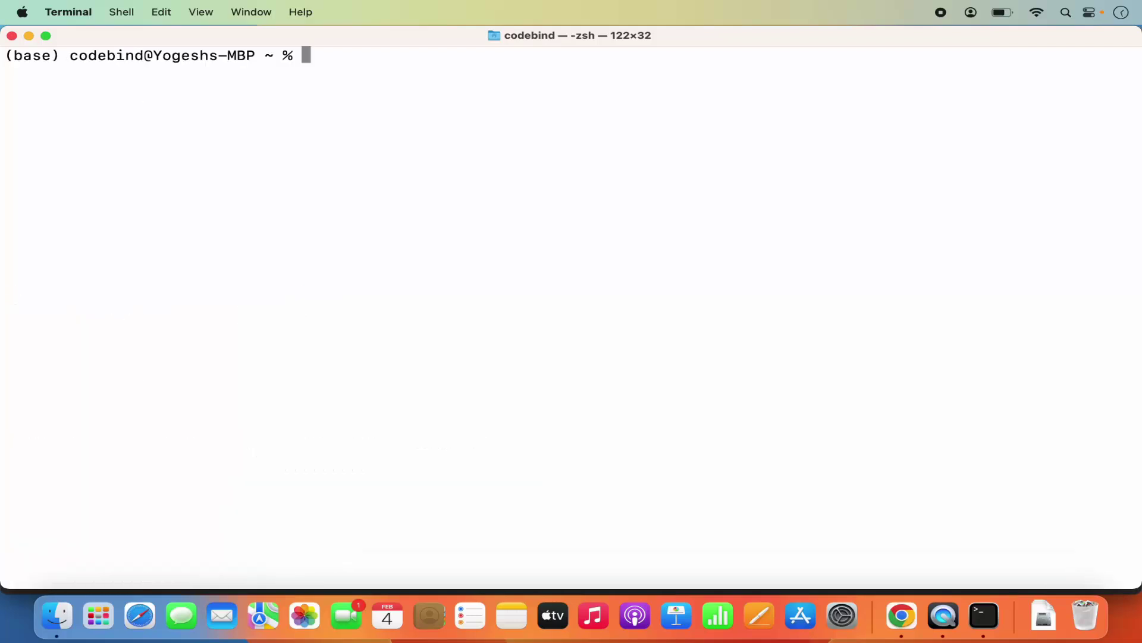
pyautogui.write('nvm ls')
pyautogui.press('Return')
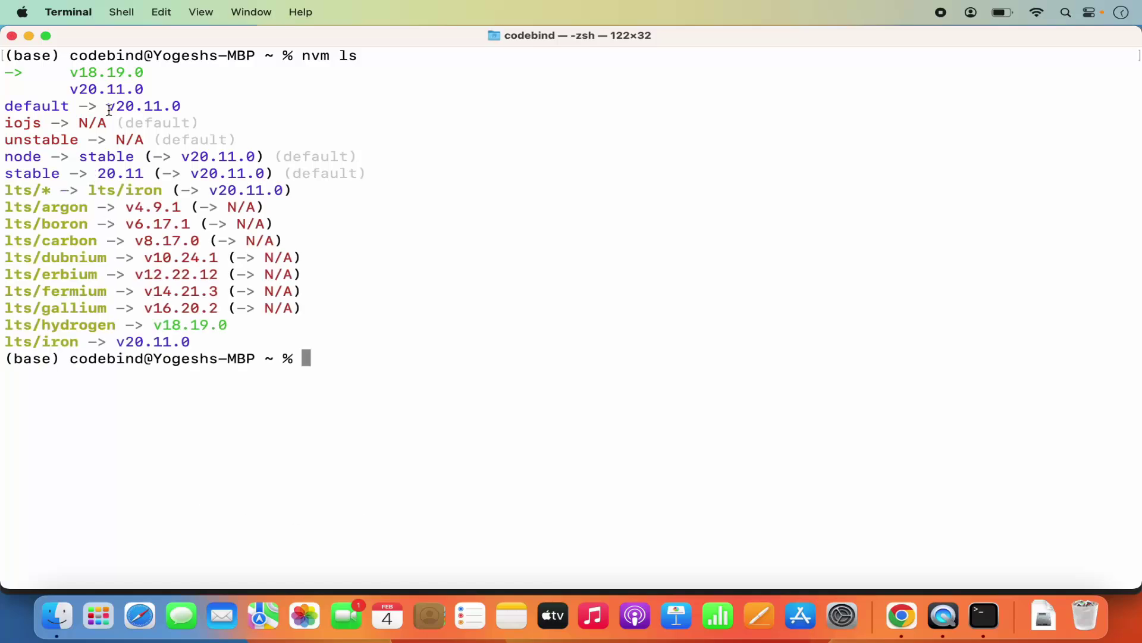
pyautogui.doubleClick(104, 74)
pyautogui.doubleClick(101, 91)
pyautogui.press('super+c')
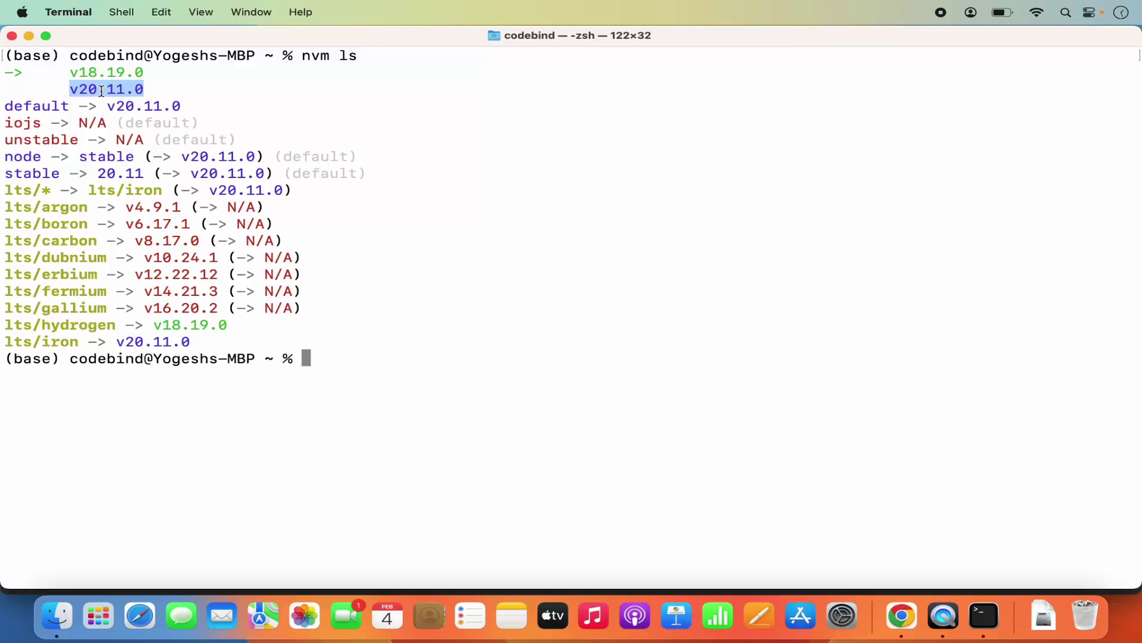
pyautogui.doubleClick(99, 73)
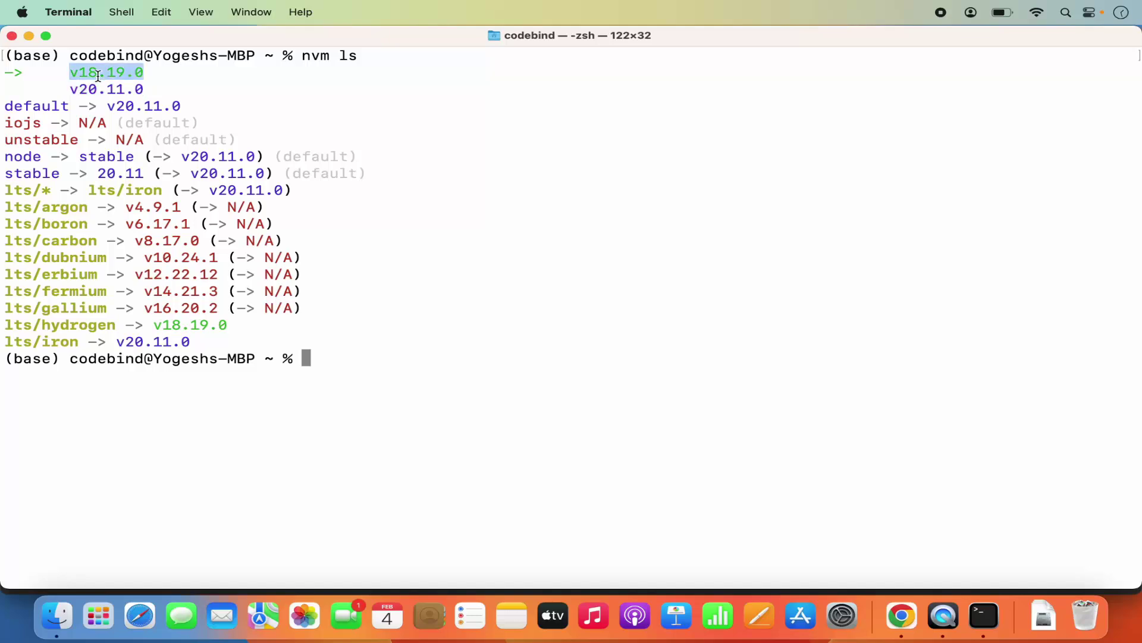
# Check the active Node.js version with node --version and highlight the reported version
pyautogui.write('n')
pyautogui.press('BackSpace')
pyautogui.write('node -')
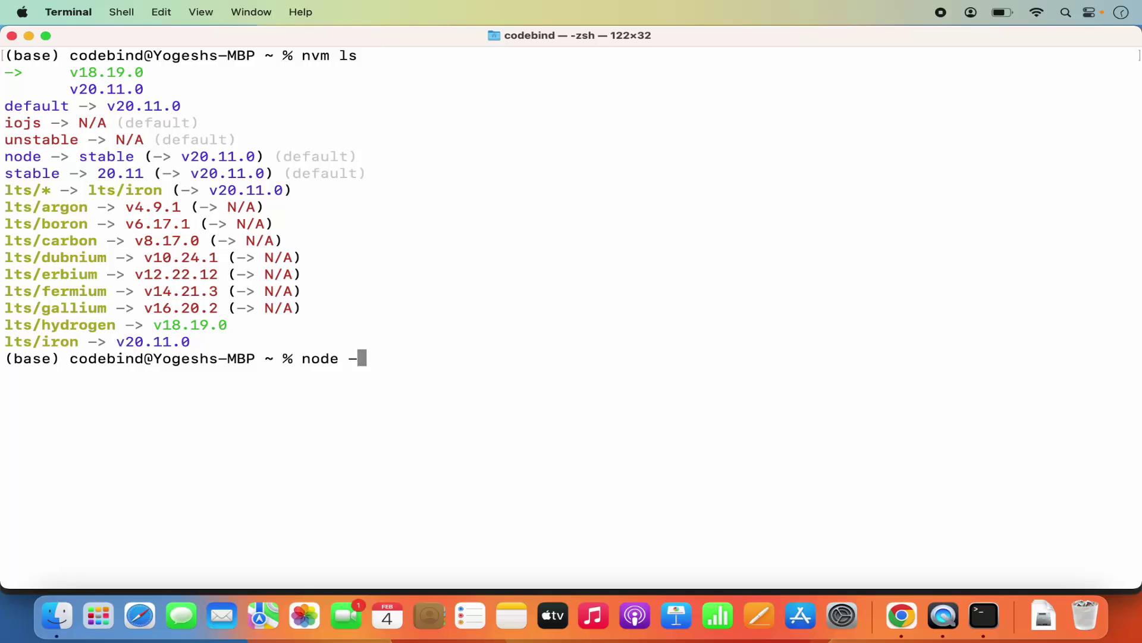
pyautogui.write('-version')
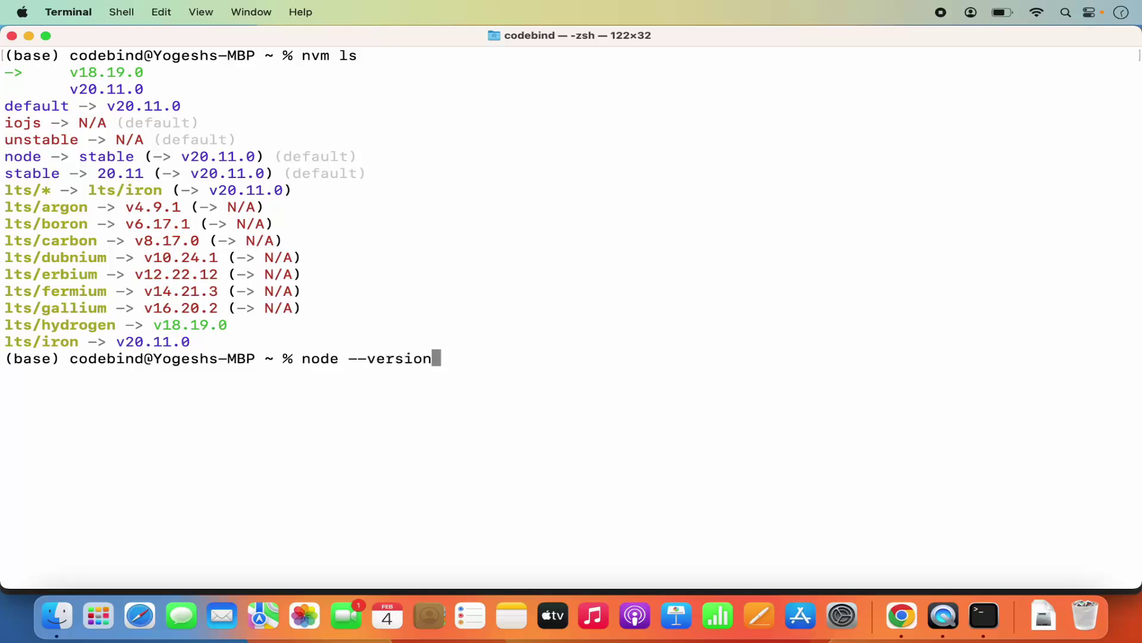
pyautogui.press('Return')
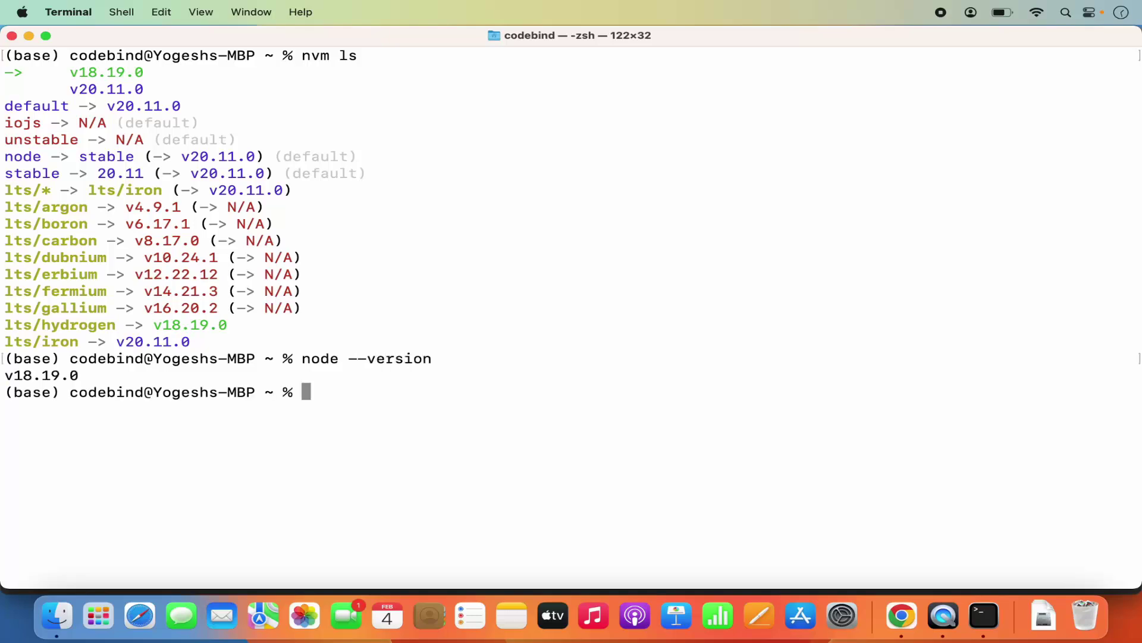
pyautogui.doubleClick(53, 375)
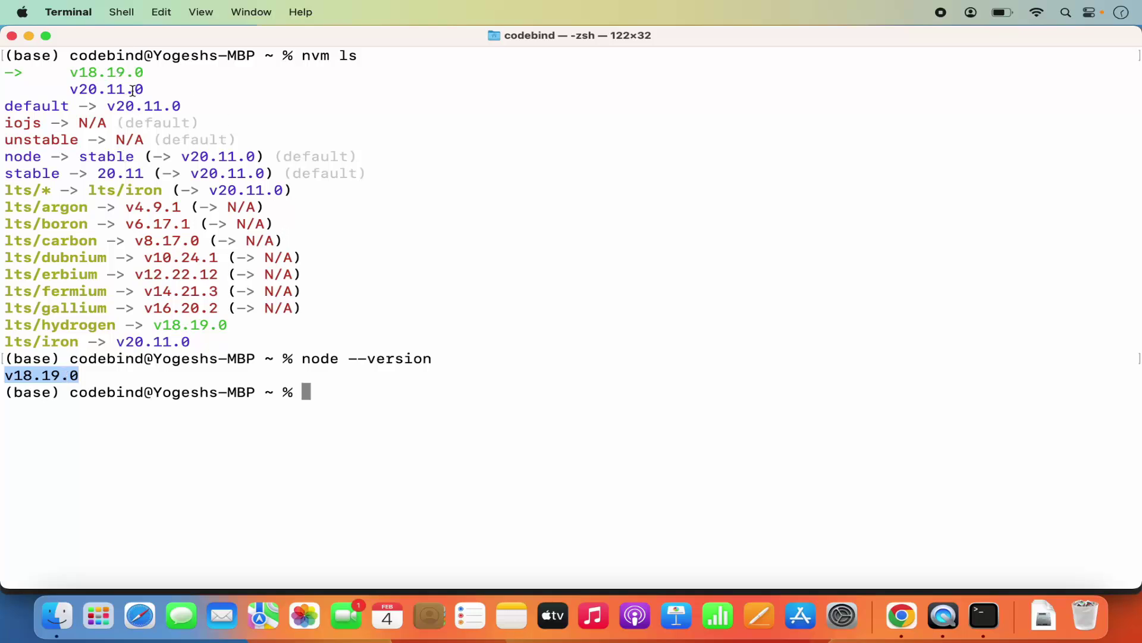
pyautogui.click(335, 395)
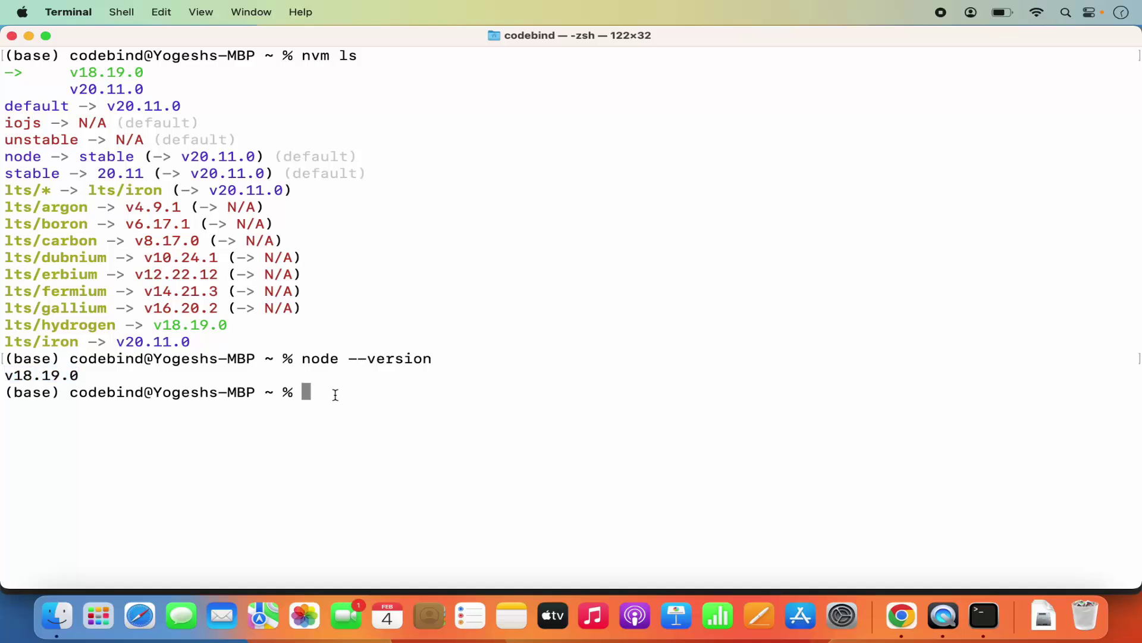
# Switch the active Node.js version by running nvm use v20.11.0
pyautogui.write('nvm use')
pyautogui.doubleClick(93, 73)
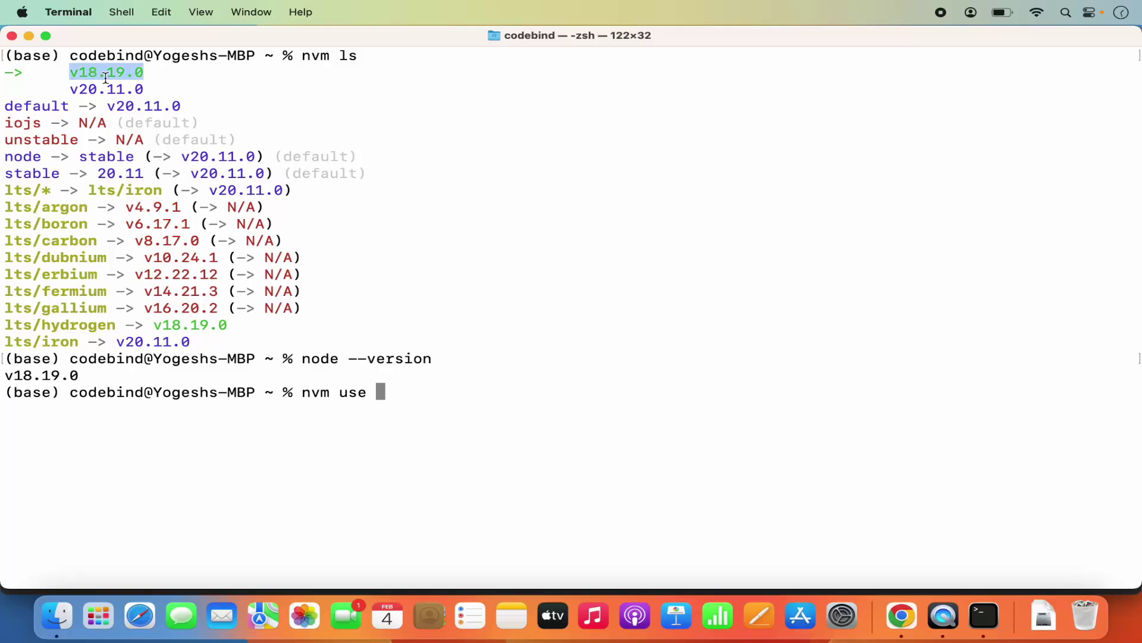
pyautogui.doubleClick(106, 90)
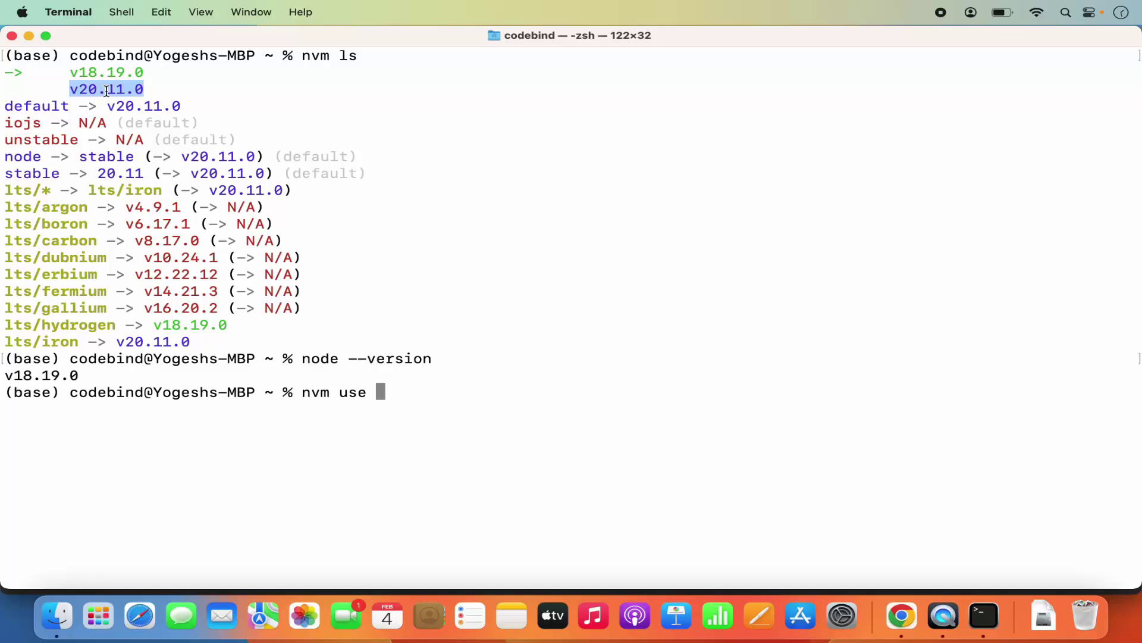
pyautogui.press('super+v')
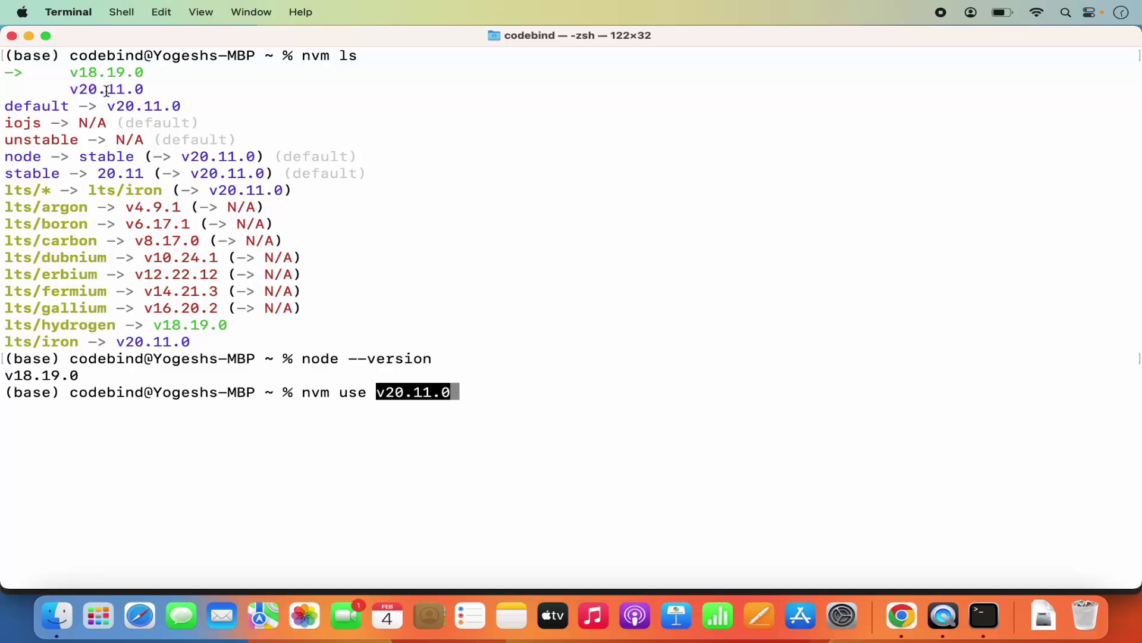
pyautogui.press('Return')
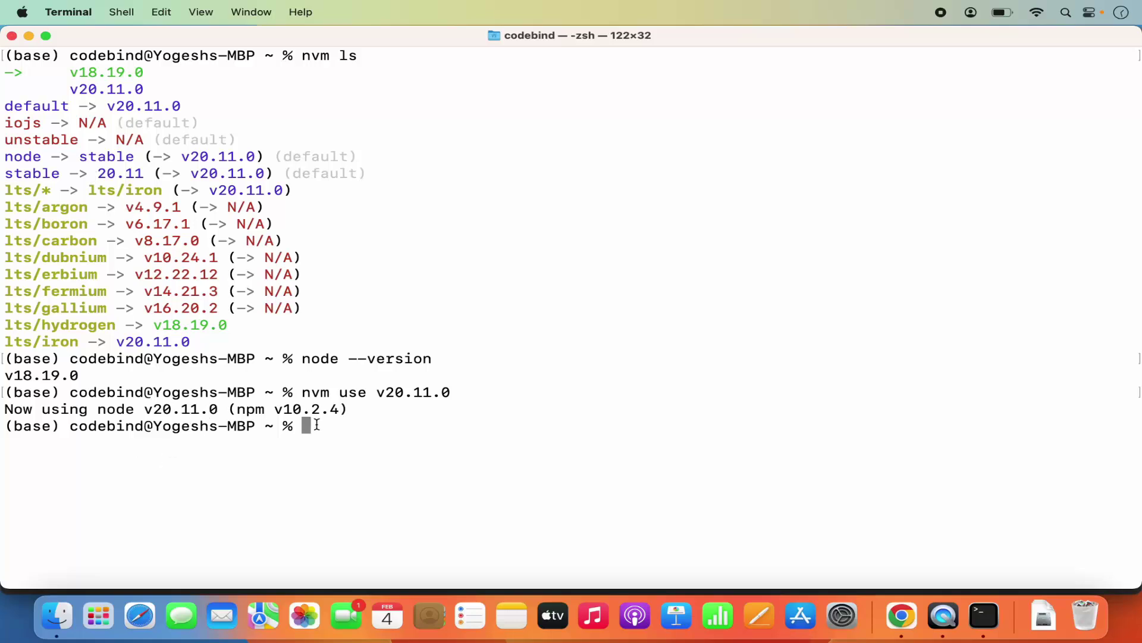
# Rerun node --version to verify the version switch and highlight the output
pyautogui.press('Up')
pyautogui.press('Up')
pyautogui.press('Return')
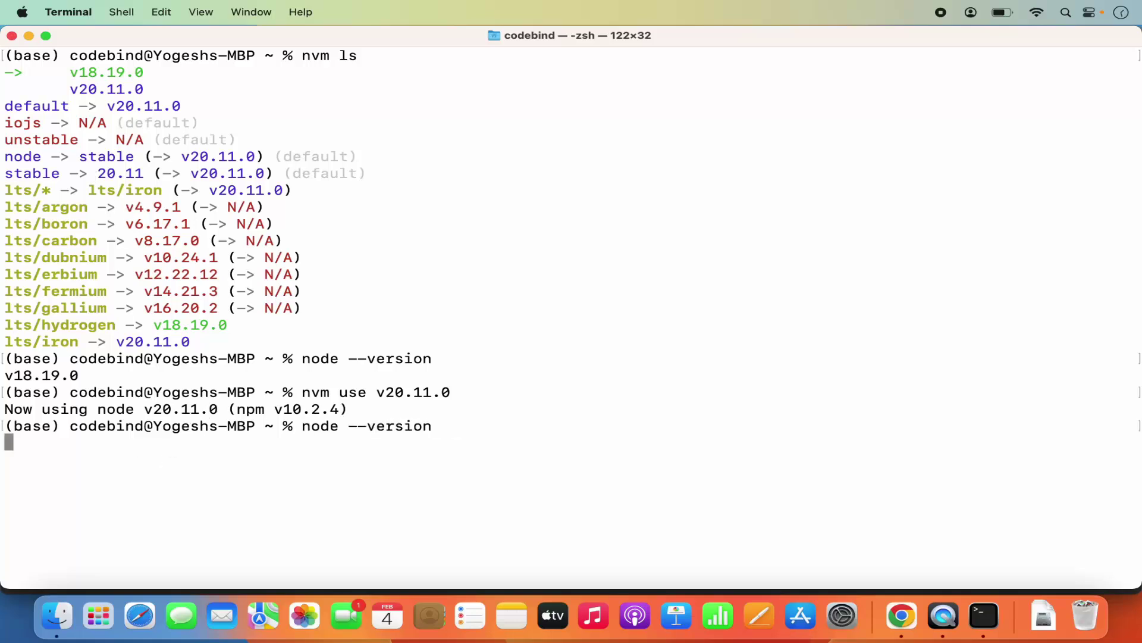
pyautogui.doubleClick(54, 442)
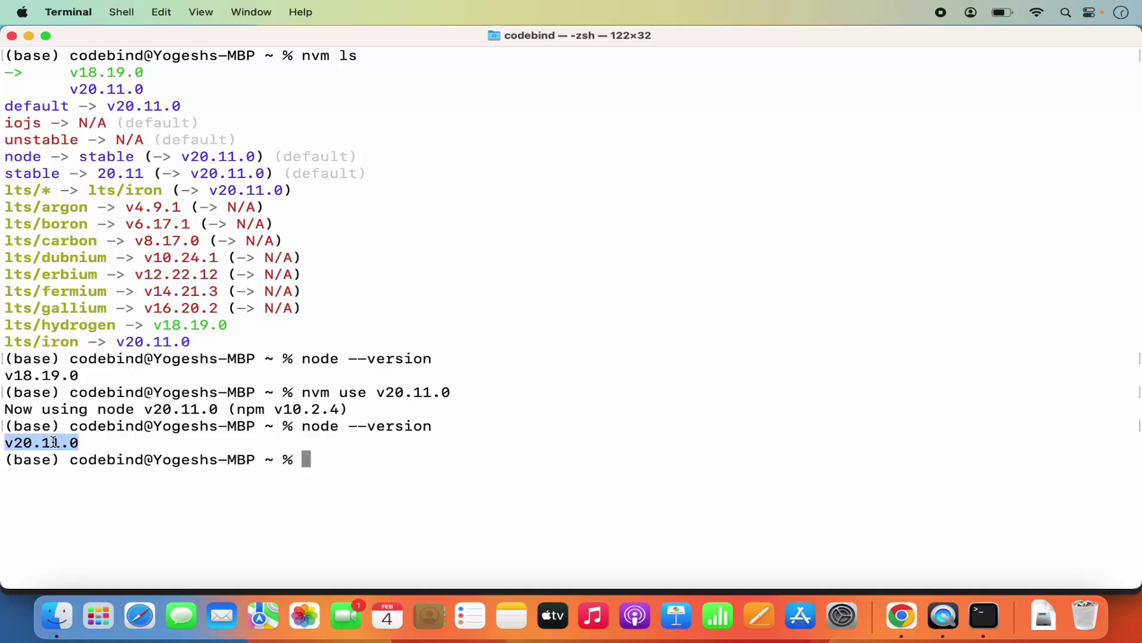
pyautogui.click(93, 443)
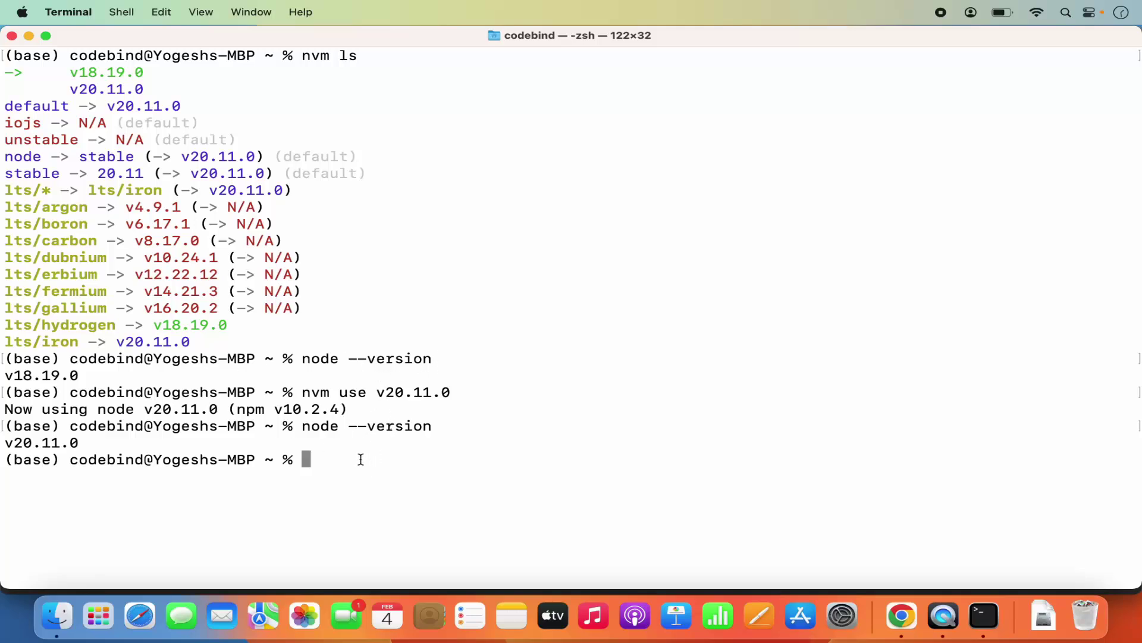
# Clear the terminal and change into the Documents directory
pyautogui.write('clear')
pyautogui.press('Return')
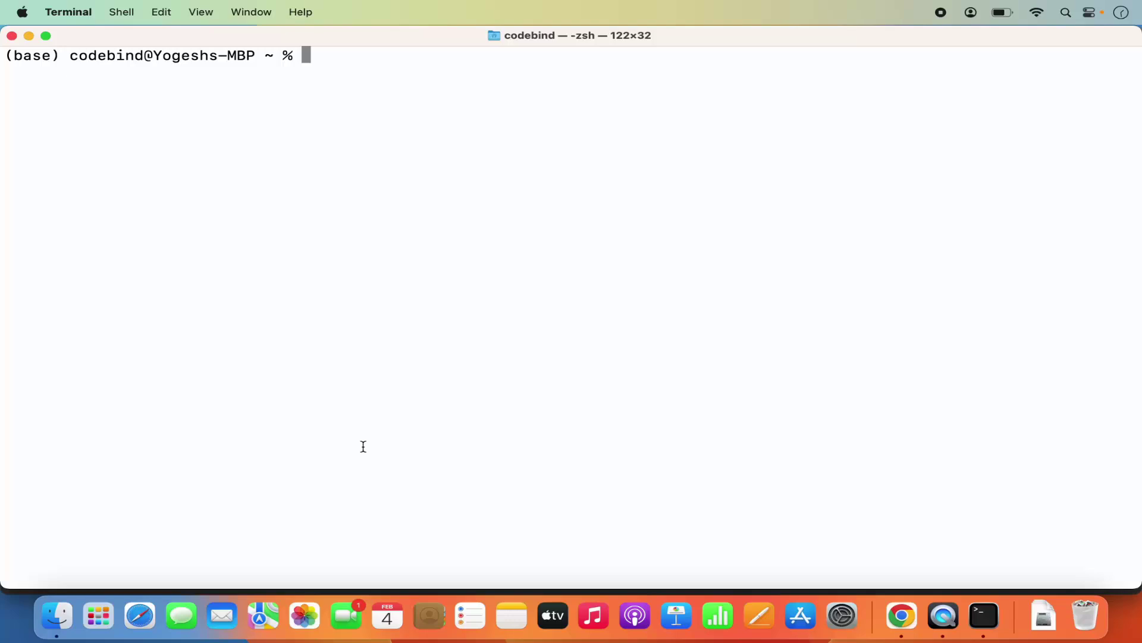
pyautogui.write('cd Do')
pyautogui.press('Tab')
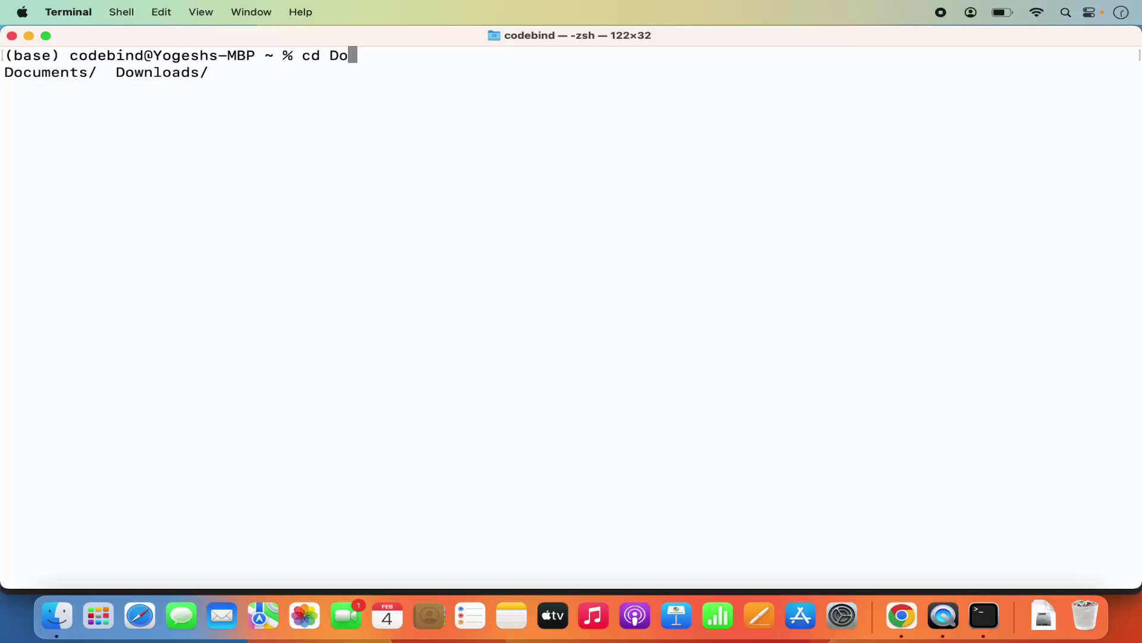
pyautogui.write('c')
pyautogui.press('Tab')
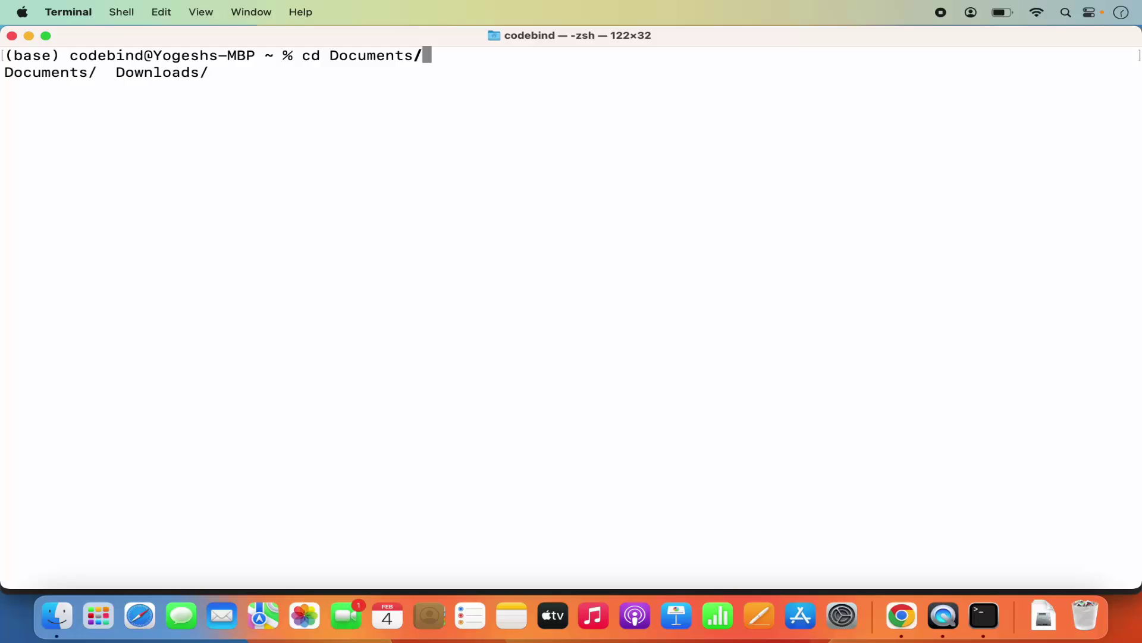
pyautogui.press('Return')
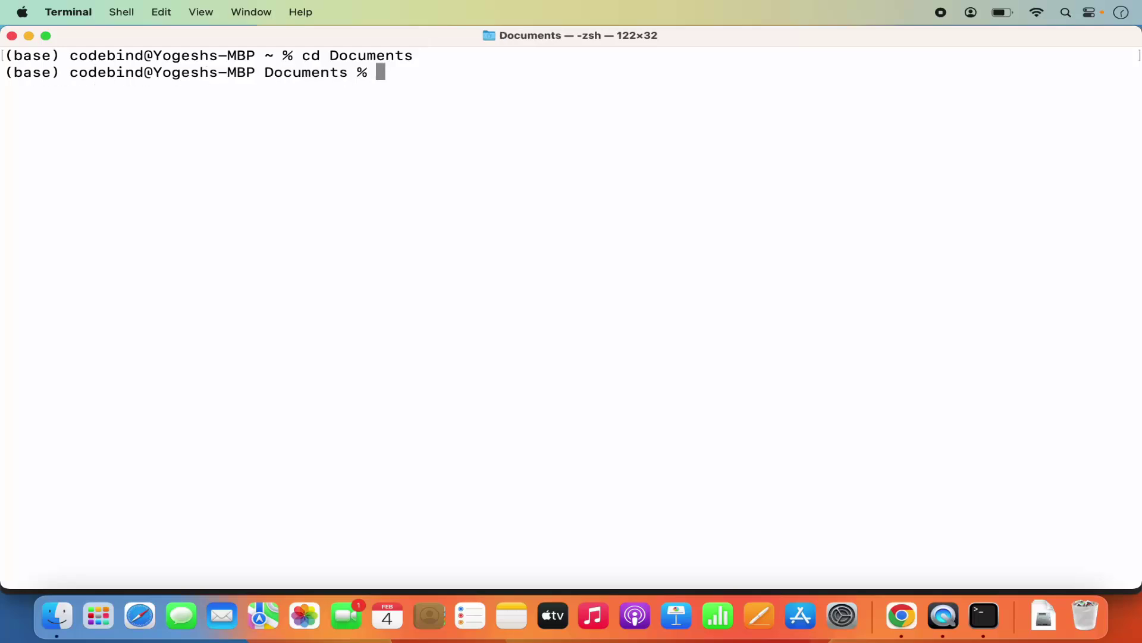
# Create a directory named nodeDemo inside Documents and change into it
pyautogui.write('mkdir node')
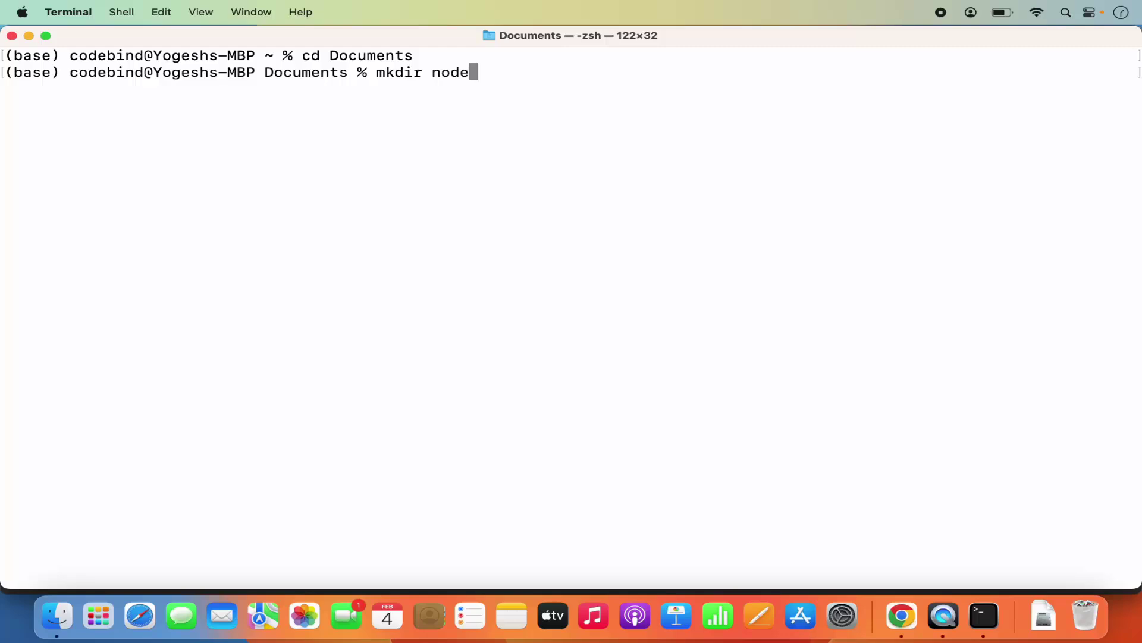
pyautogui.write('Demo')
pyautogui.press('Return')
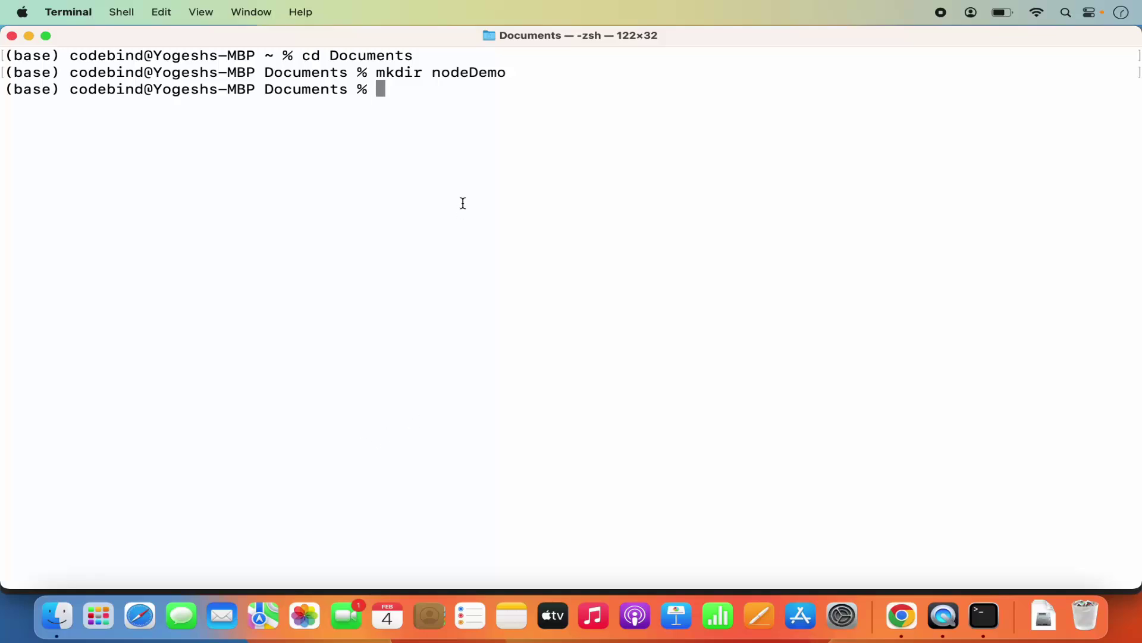
pyautogui.doubleClick(476, 73)
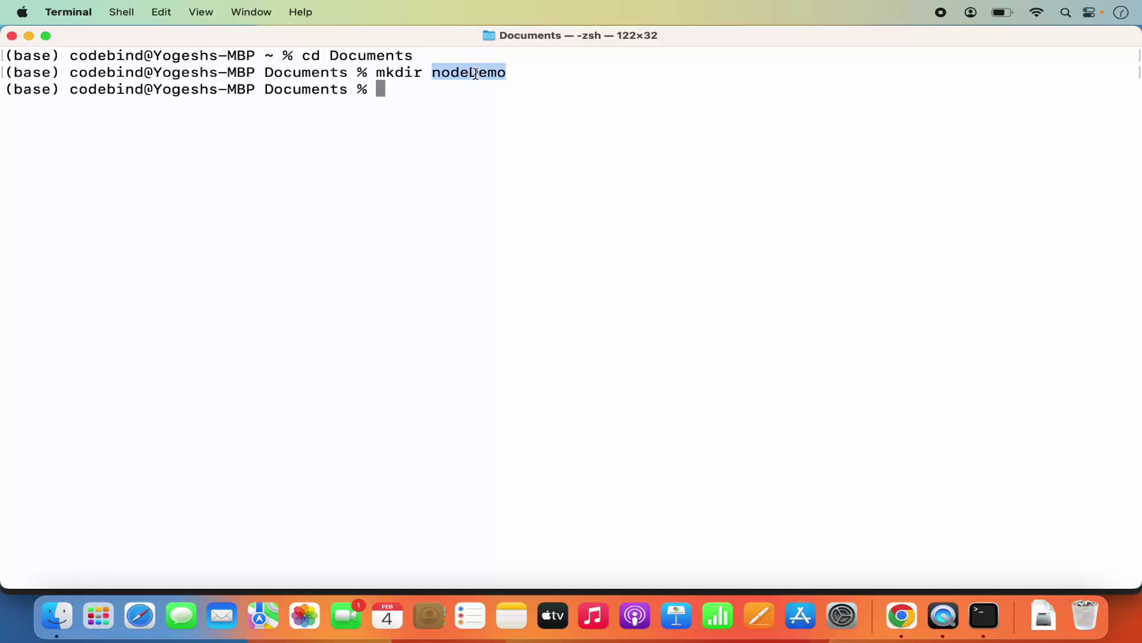
pyautogui.click(448, 87)
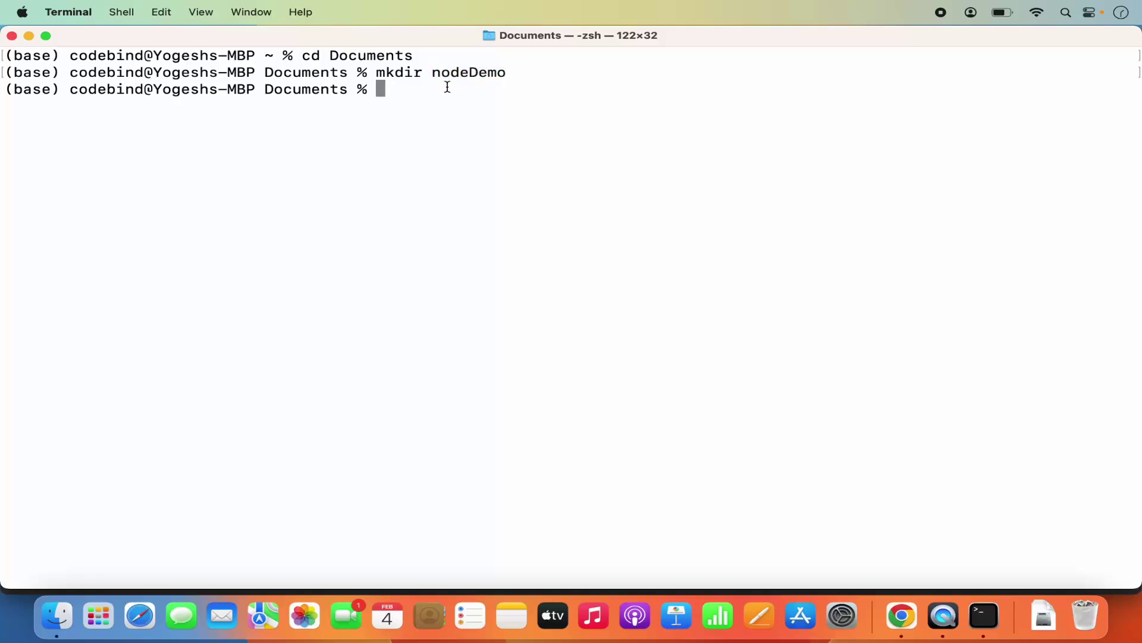
pyautogui.write('cd nod')
pyautogui.press('Tab')
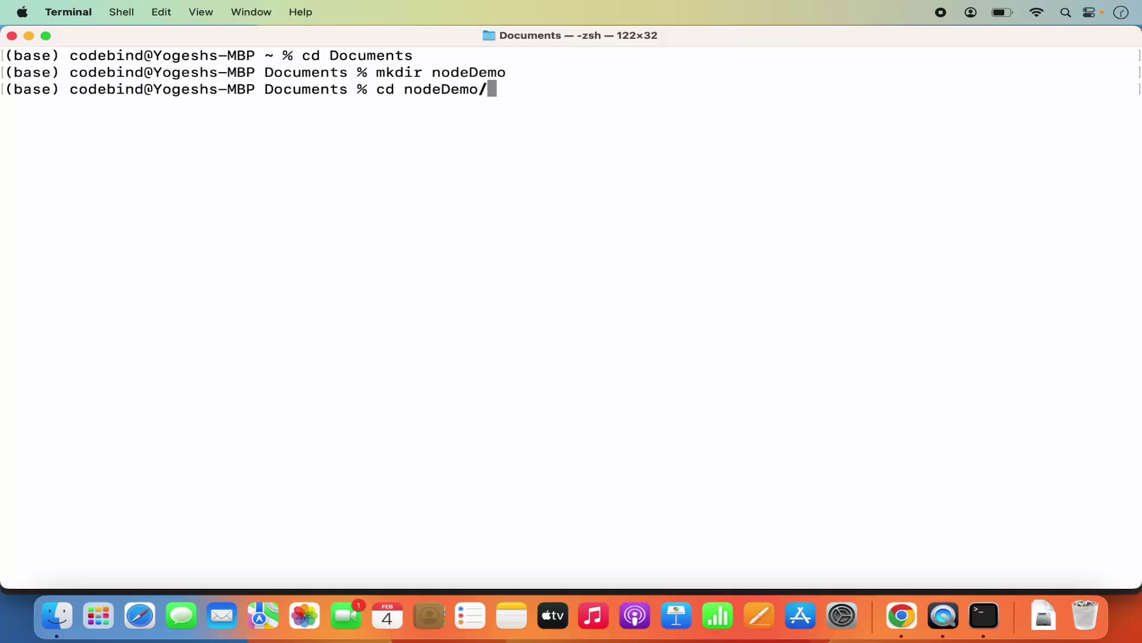
pyautogui.press('Return')
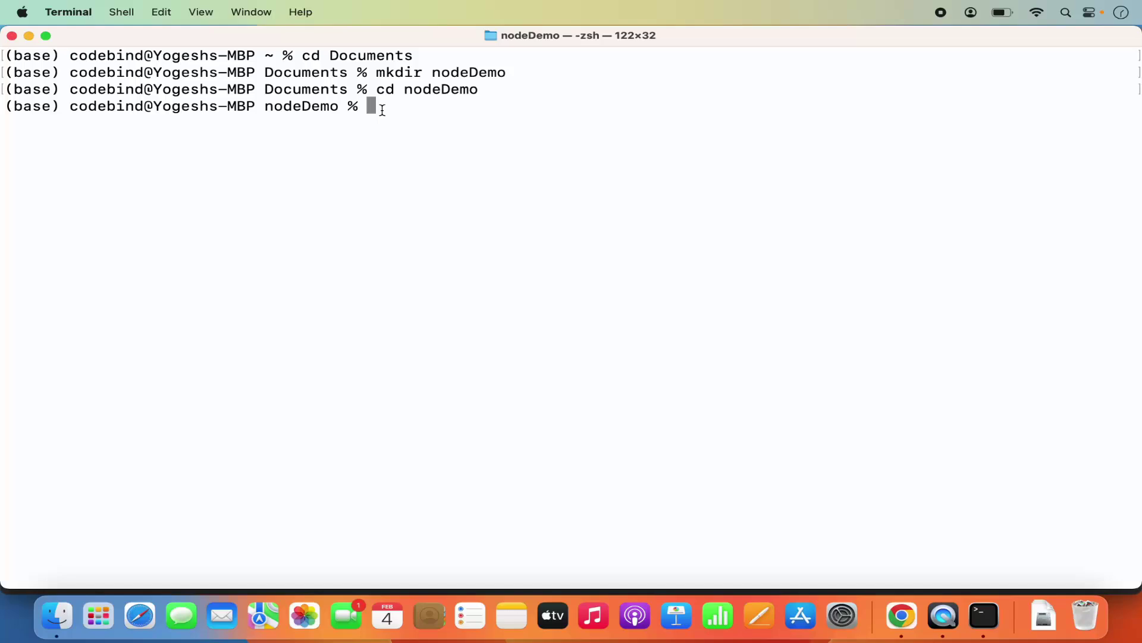
# Create an empty file named hello.js in the nodeDemo folder with touch, and list the folder's contents
pyautogui.write('touch hello.js')
pyautogui.doubleClick(391, 107)
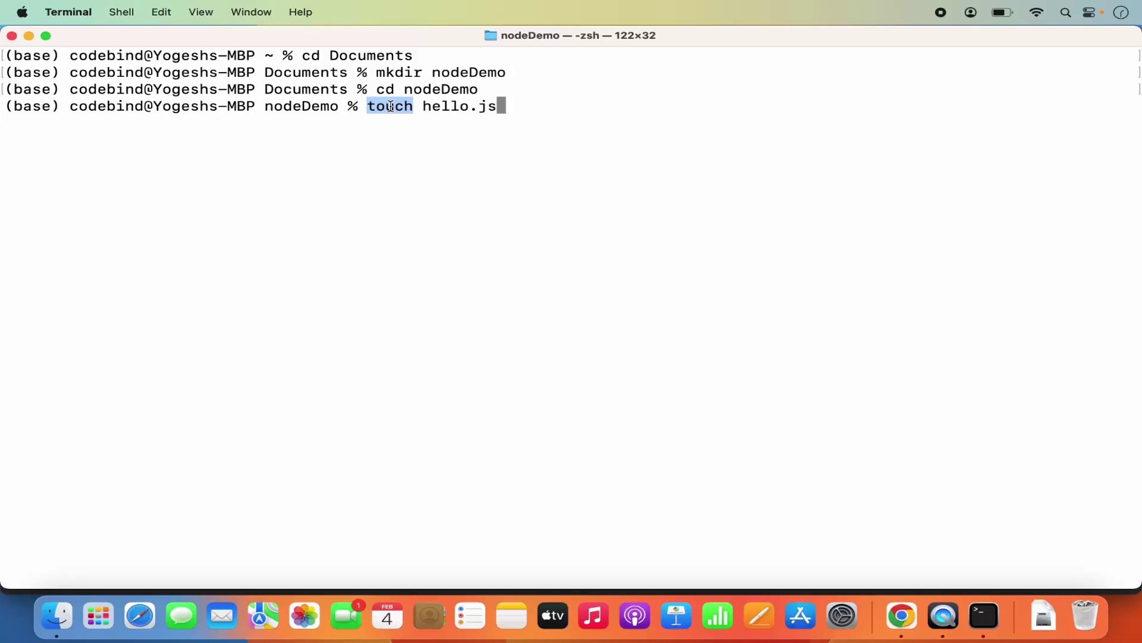
pyautogui.press('Return')
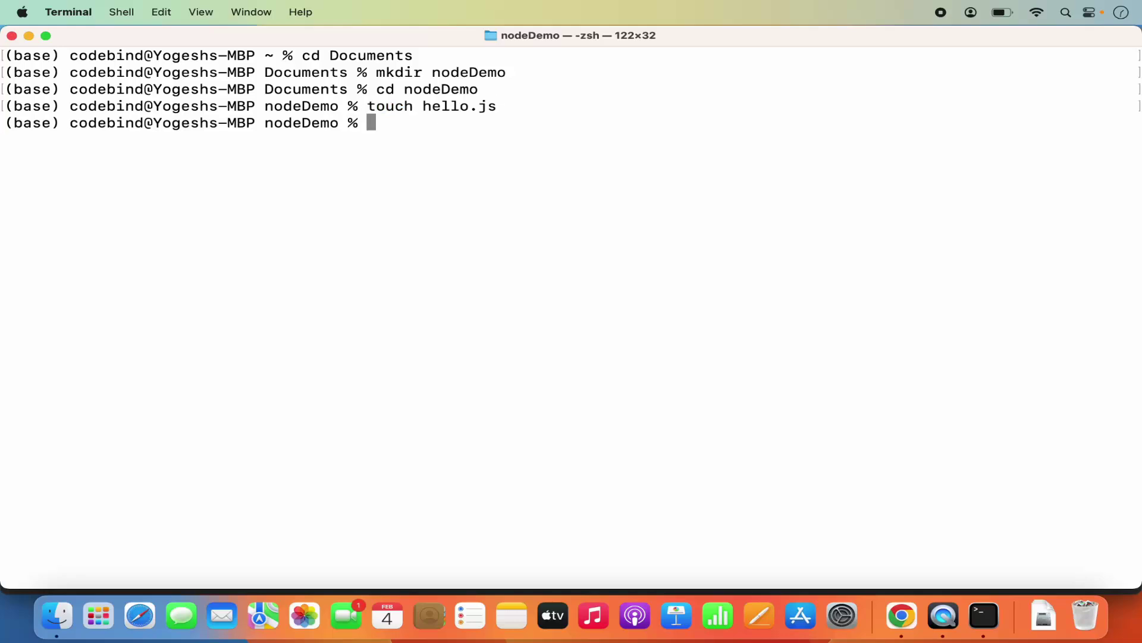
pyautogui.write('ls')
pyautogui.press('Return')
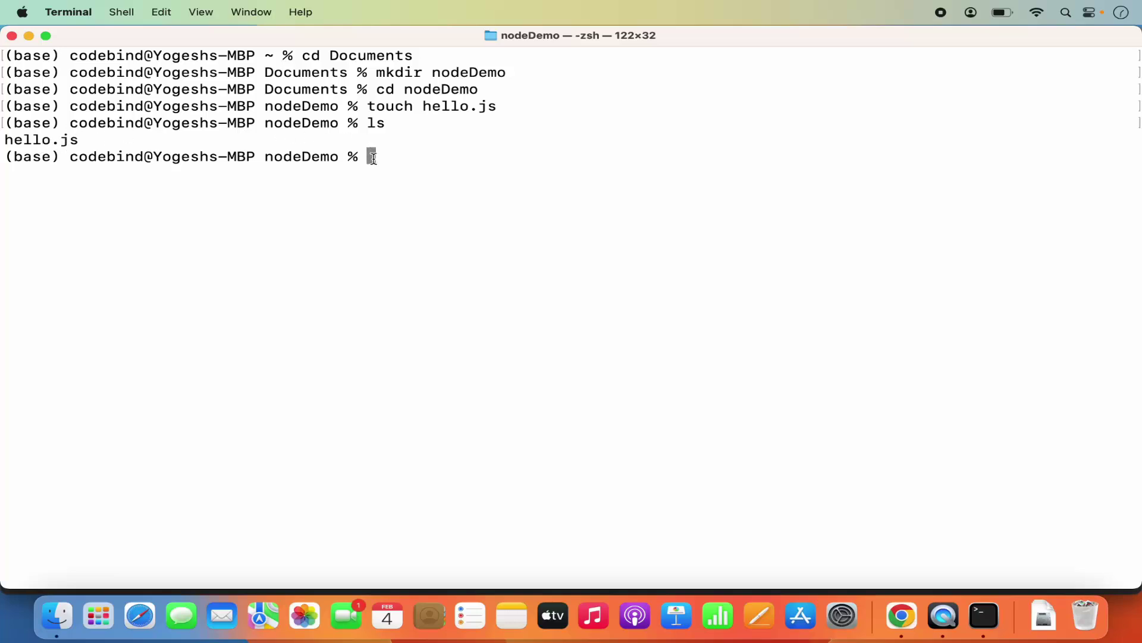
# Try opening hello.js in its default application with the open command, and close the editor window
pyautogui.write('open ')
pyautogui.write('h')
pyautogui.press('Tab')
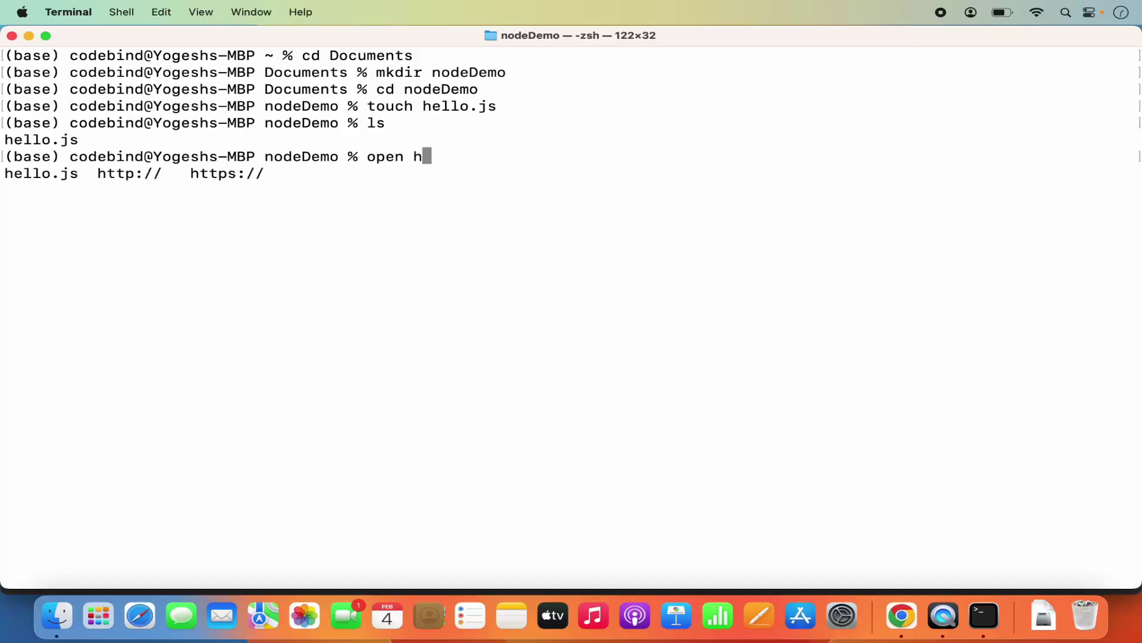
pyautogui.write('el')
pyautogui.press('Tab')
pyautogui.press('Return')
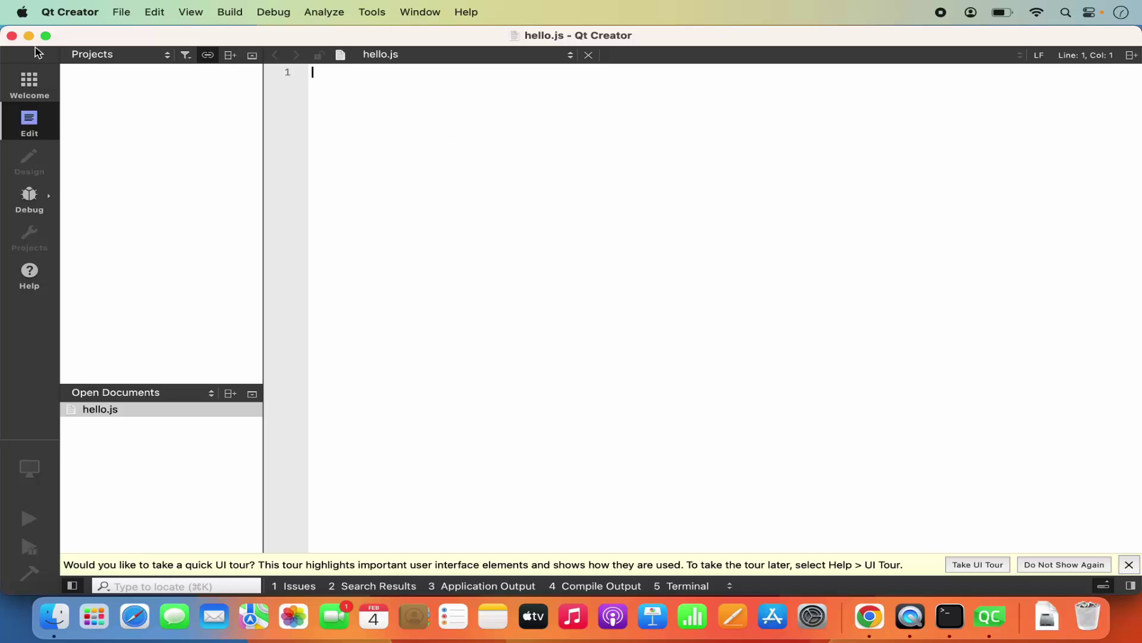
pyautogui.click(11, 36)
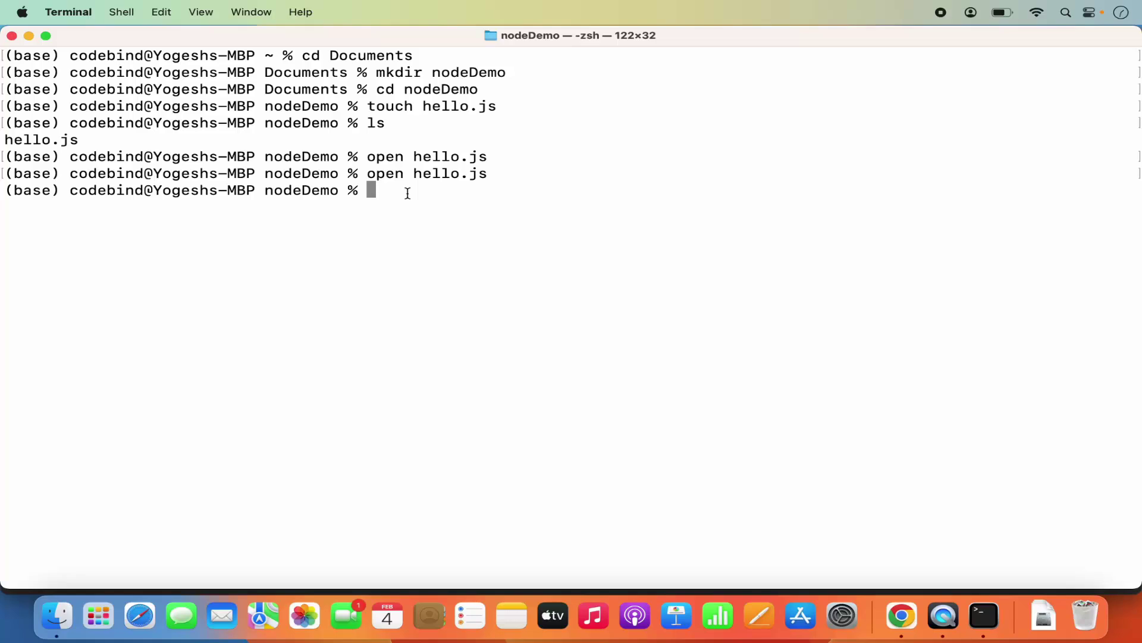
# Open hello.js in Visual Studio Code from the terminal with the code command
pyautogui.write('code hel')
pyautogui.press('Tab')
pyautogui.press('Return')
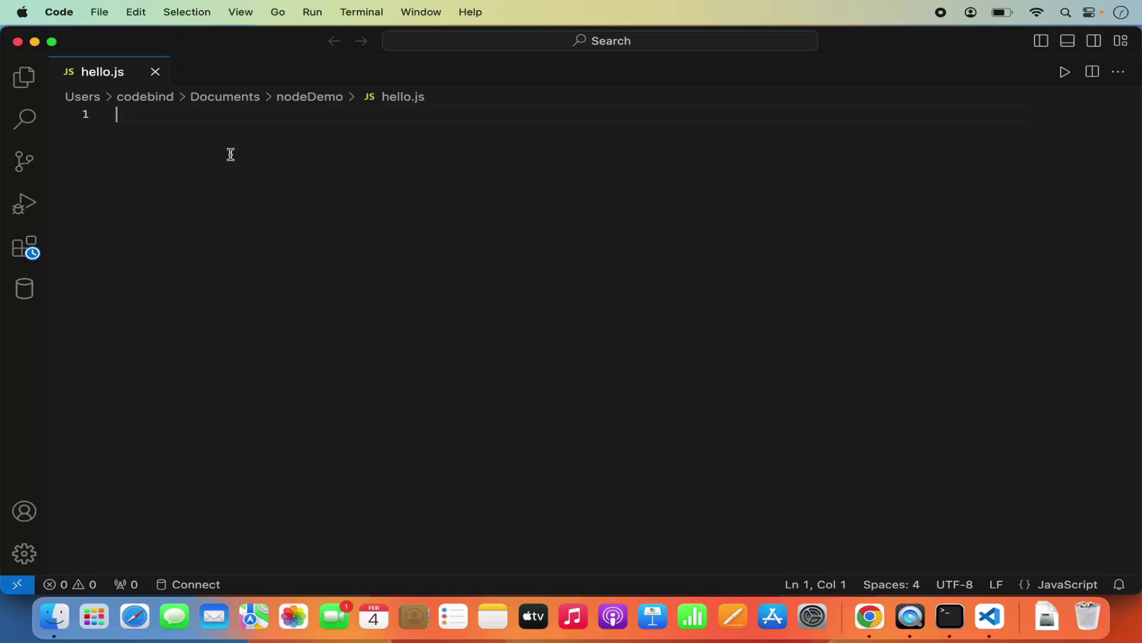
# Switch to Chrome, open the Usage and example page of the Node.js documentation, and copy the hello-world.js HTTP server code
pyautogui.click(869, 619)
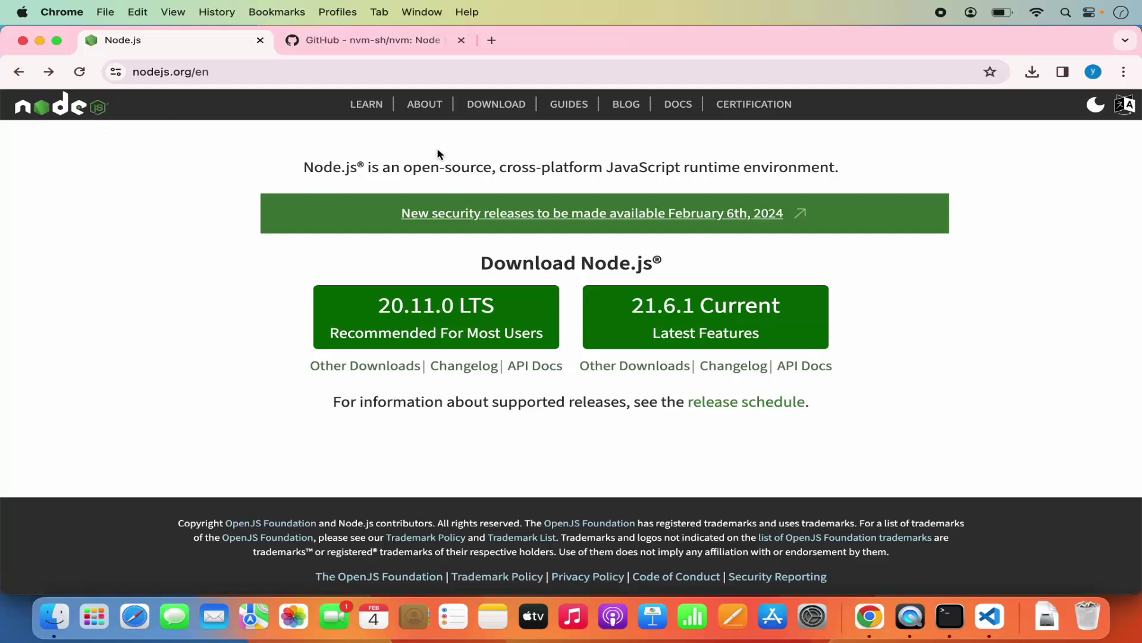
pyautogui.click(680, 106)
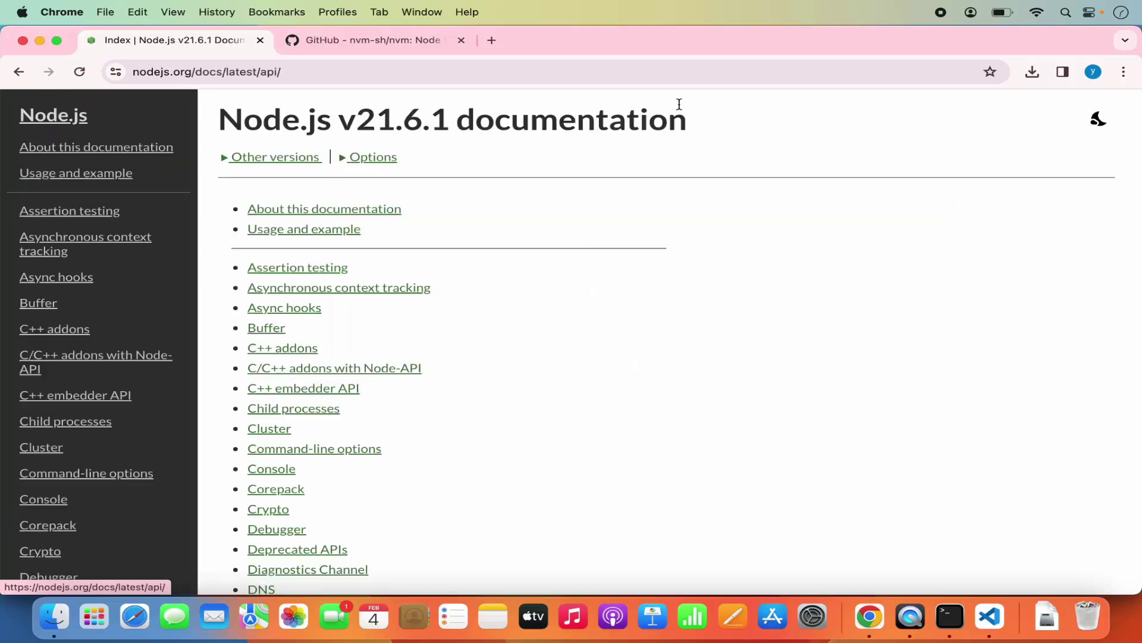
pyautogui.click(308, 231)
pyautogui.scroll(-8, 564, 338)
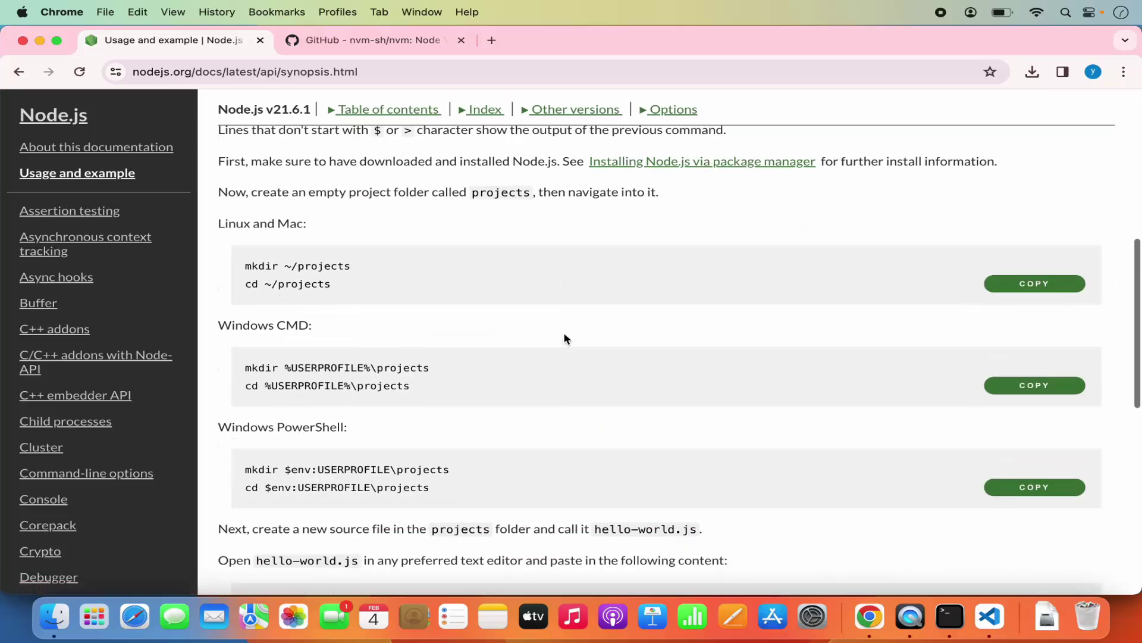
pyautogui.scroll(-6, 564, 338)
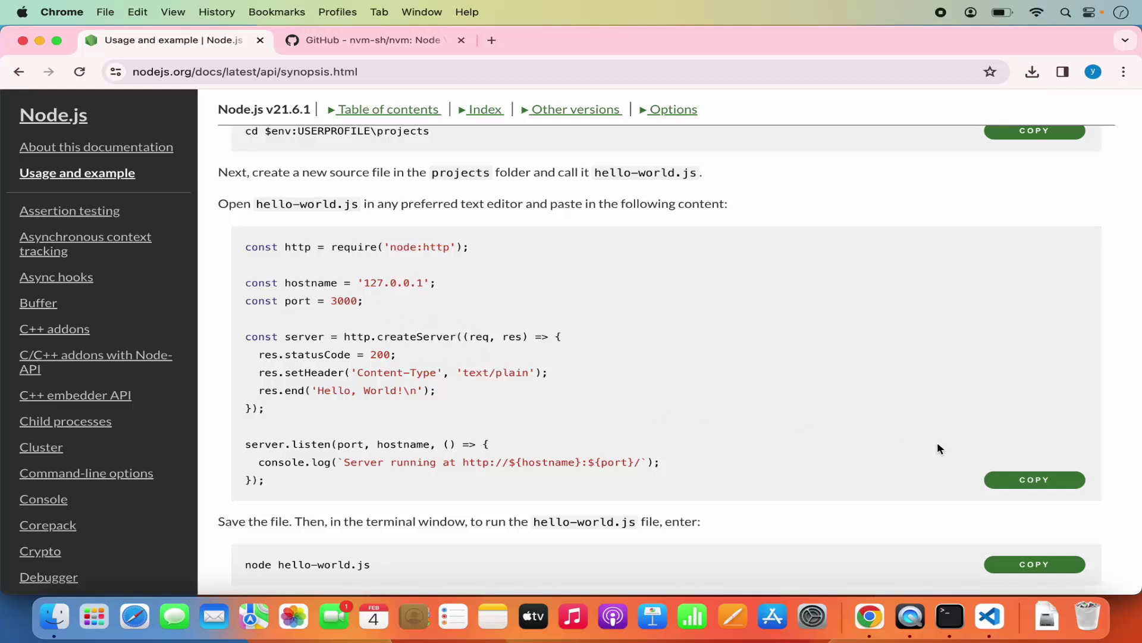
pyautogui.click(1011, 481)
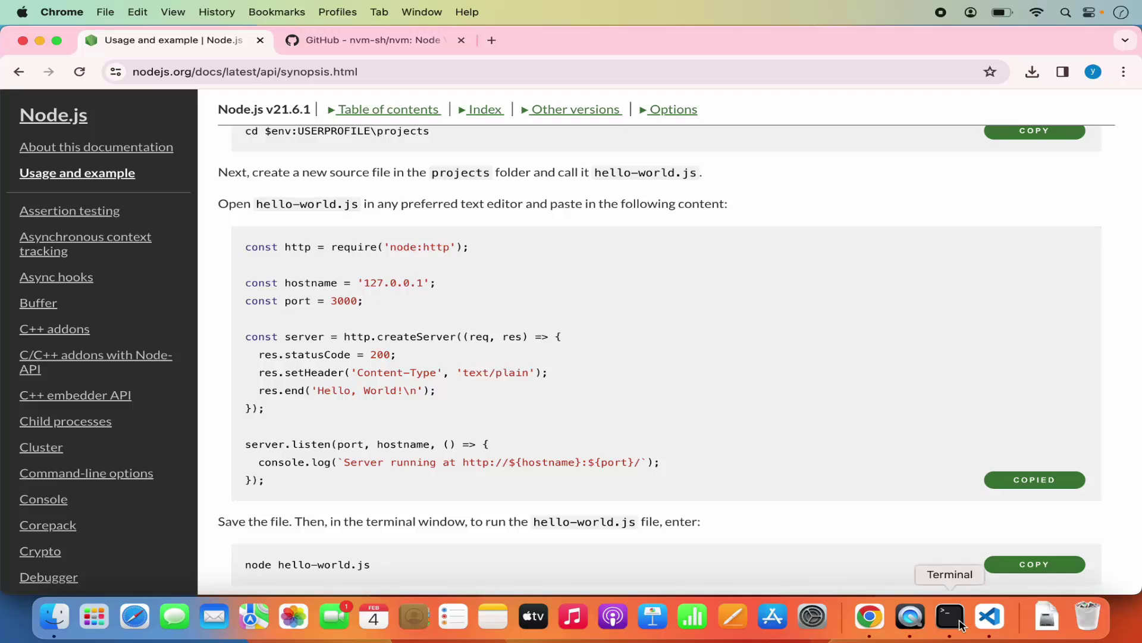
# Paste the copied server code into hello.js in Visual Studio Code and save it, highlighting the port number and response text
pyautogui.click(990, 617)
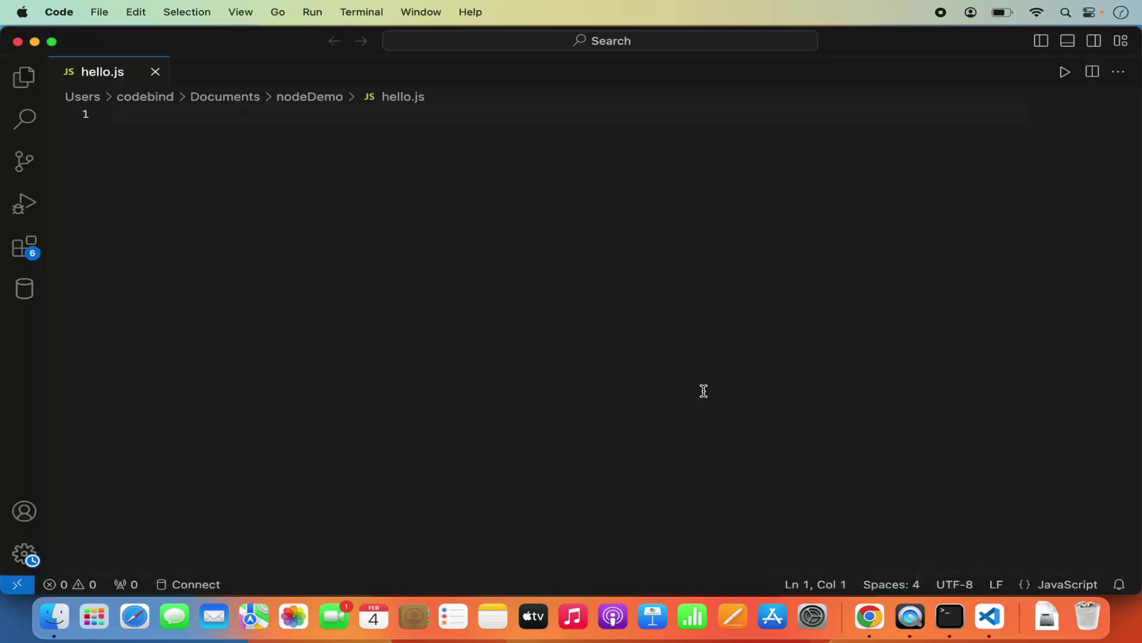
pyautogui.press('super+v')
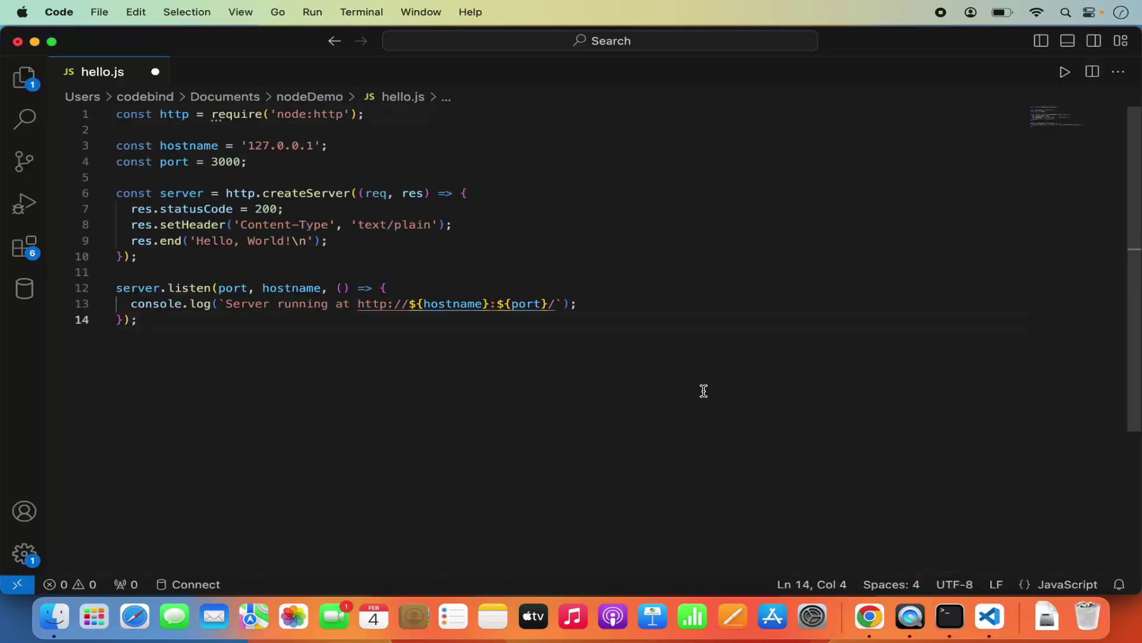
pyautogui.press('super+s')
pyautogui.doubleClick(225, 164)
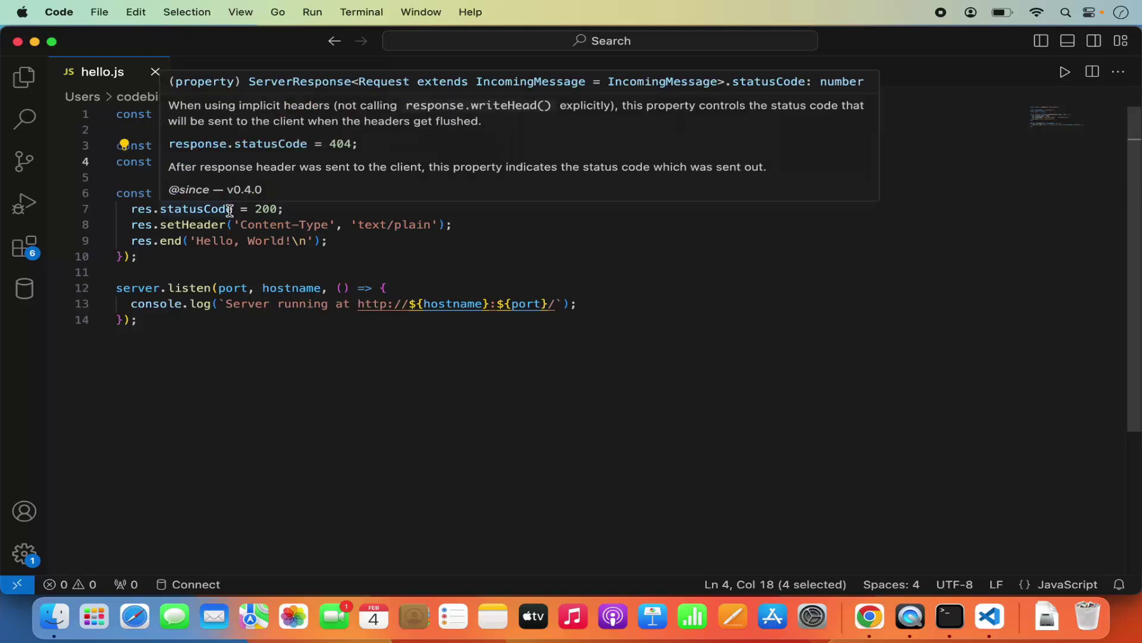
pyautogui.click(199, 257)
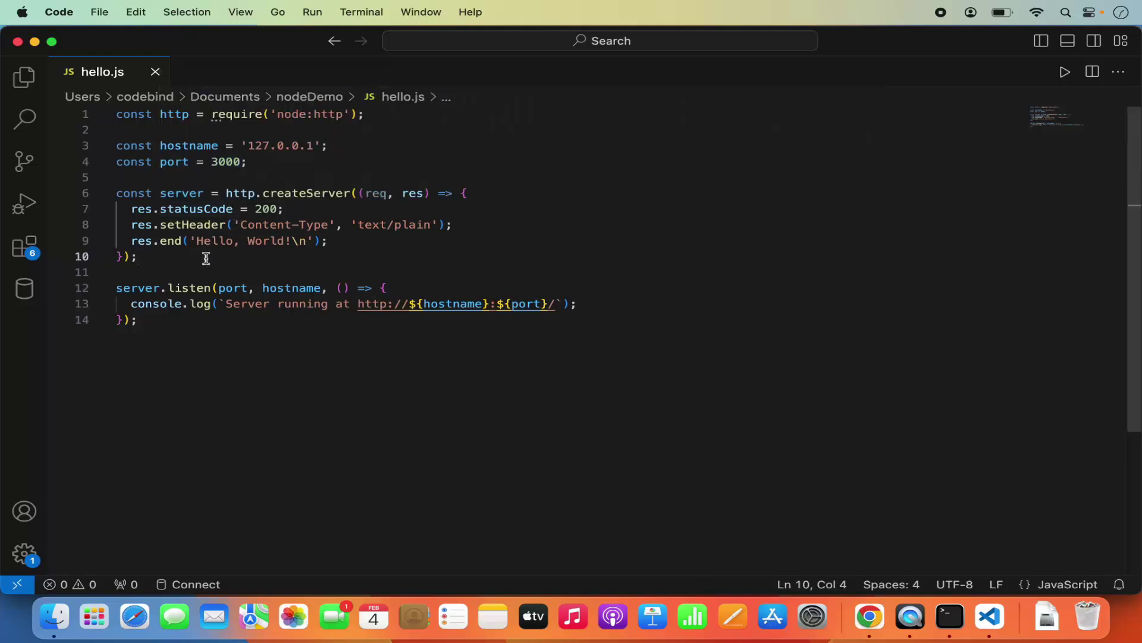
pyautogui.moveTo(200, 241); pyautogui.dragTo(278, 241)
pyautogui.click(408, 245)
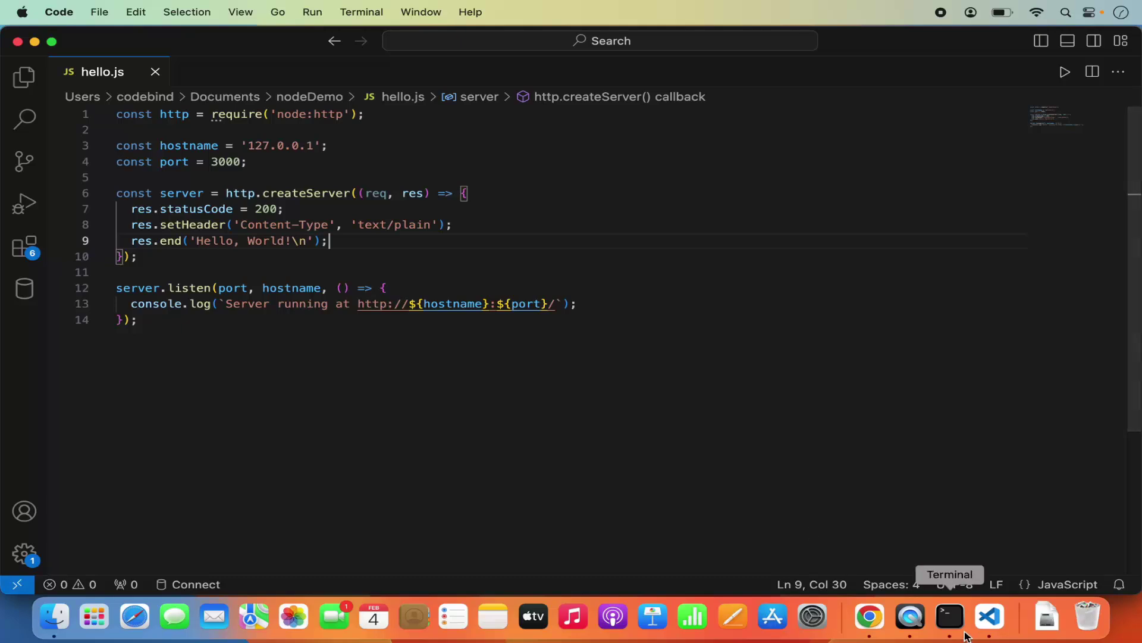
# Switch to Terminal and start the server by running node hello.js
pyautogui.click(948, 620)
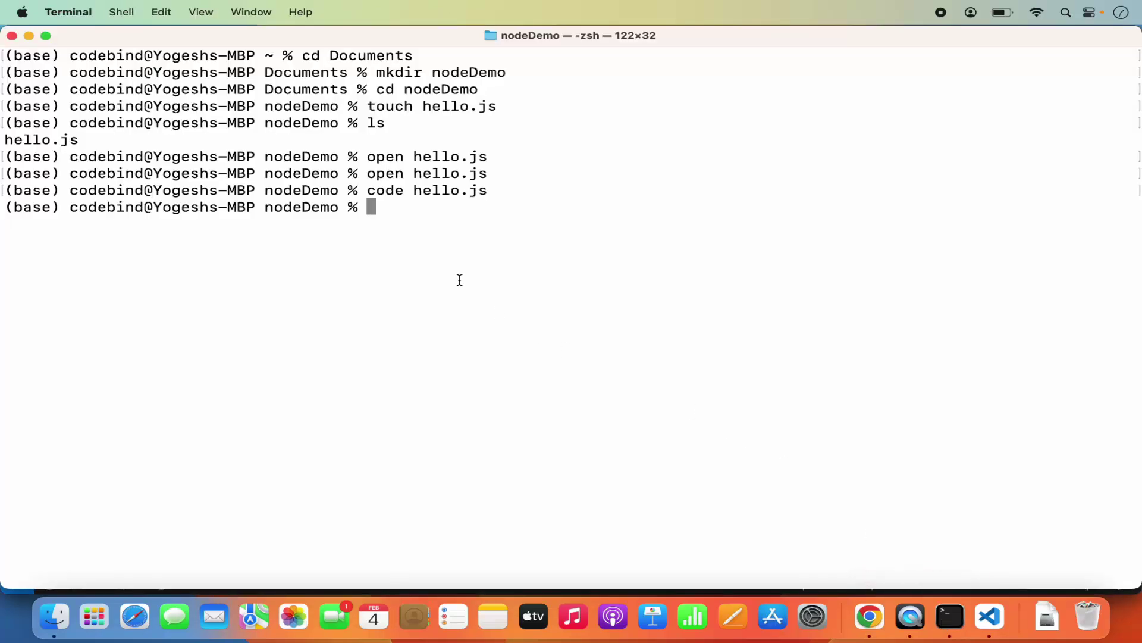
pyautogui.write('node he')
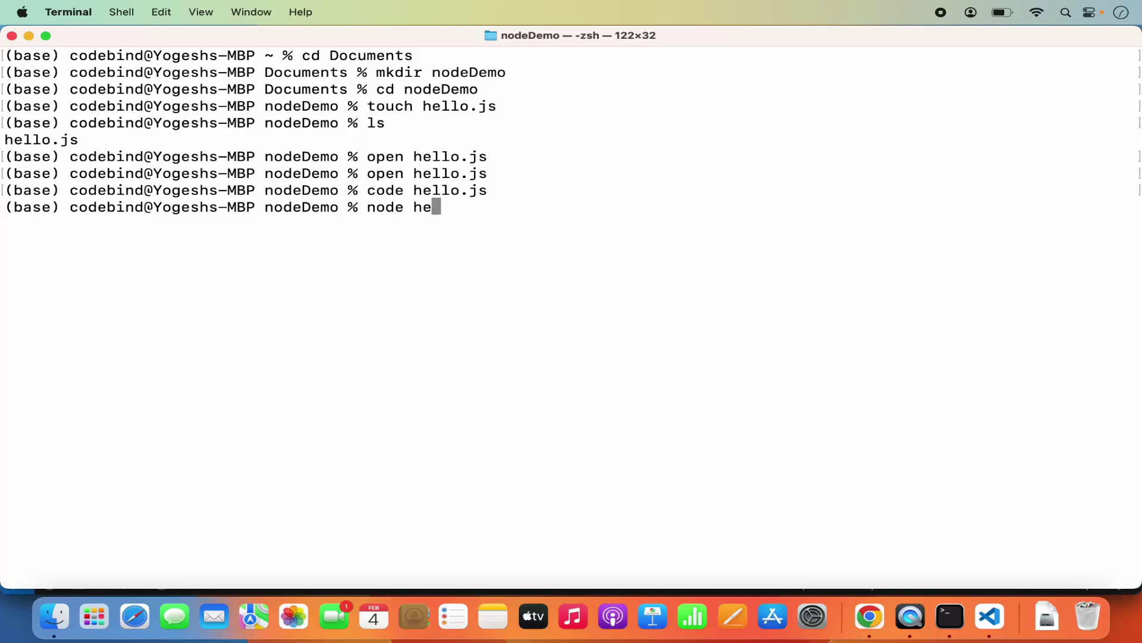
pyautogui.press('Tab')
pyautogui.press('Return')
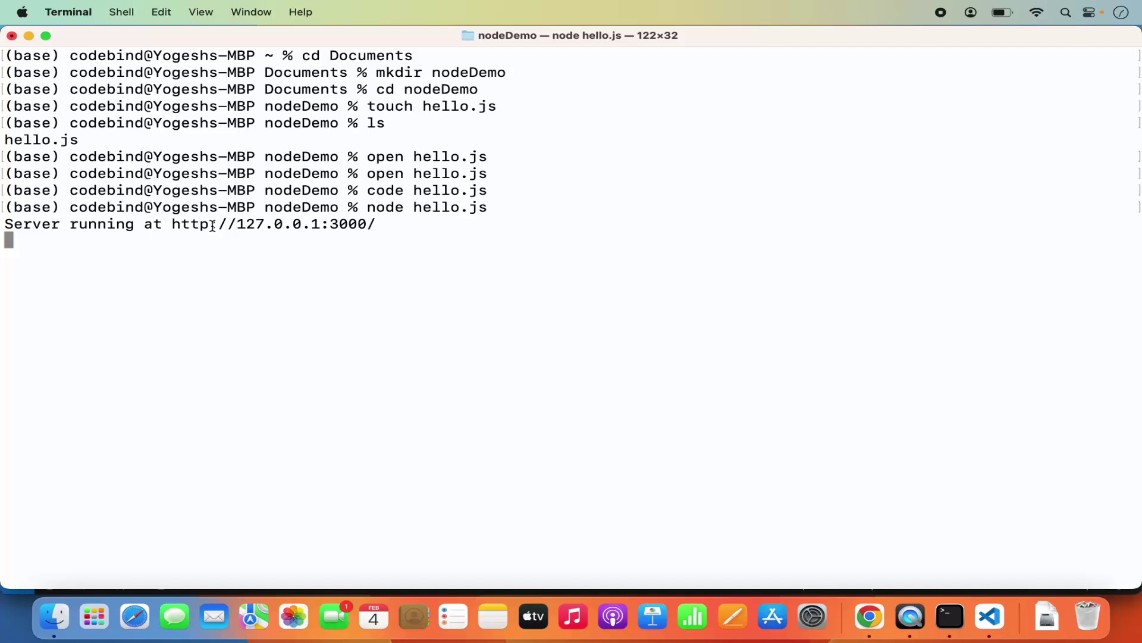
pyautogui.doubleClick(325, 224)
pyautogui.moveTo(173, 227); pyautogui.dragTo(373, 227)
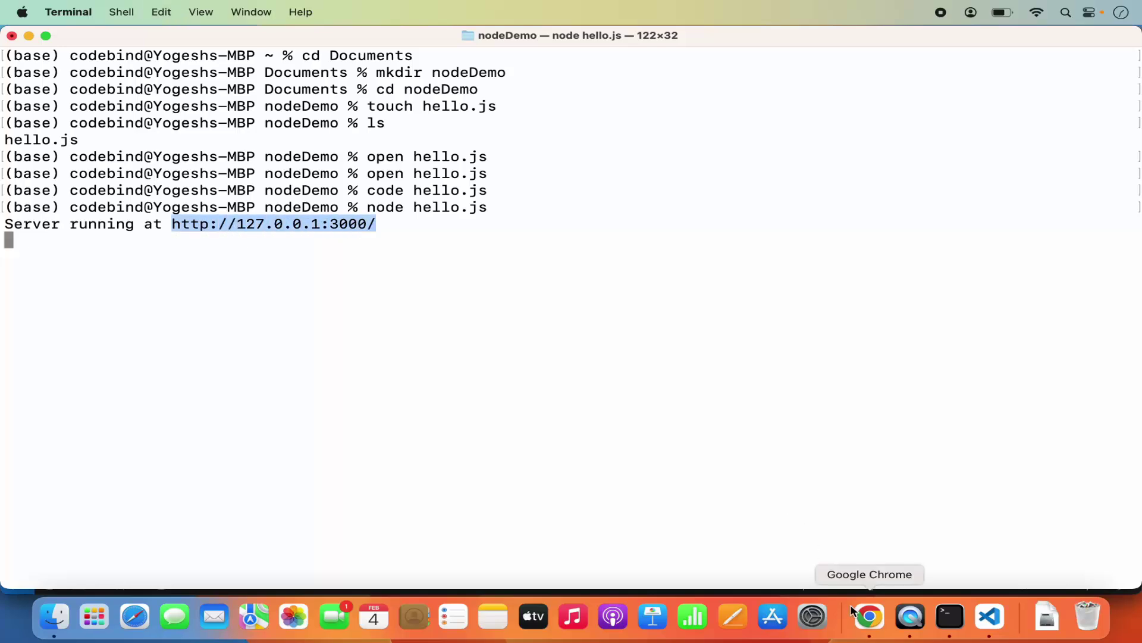
pyautogui.click(870, 617)
pyautogui.click(492, 40)
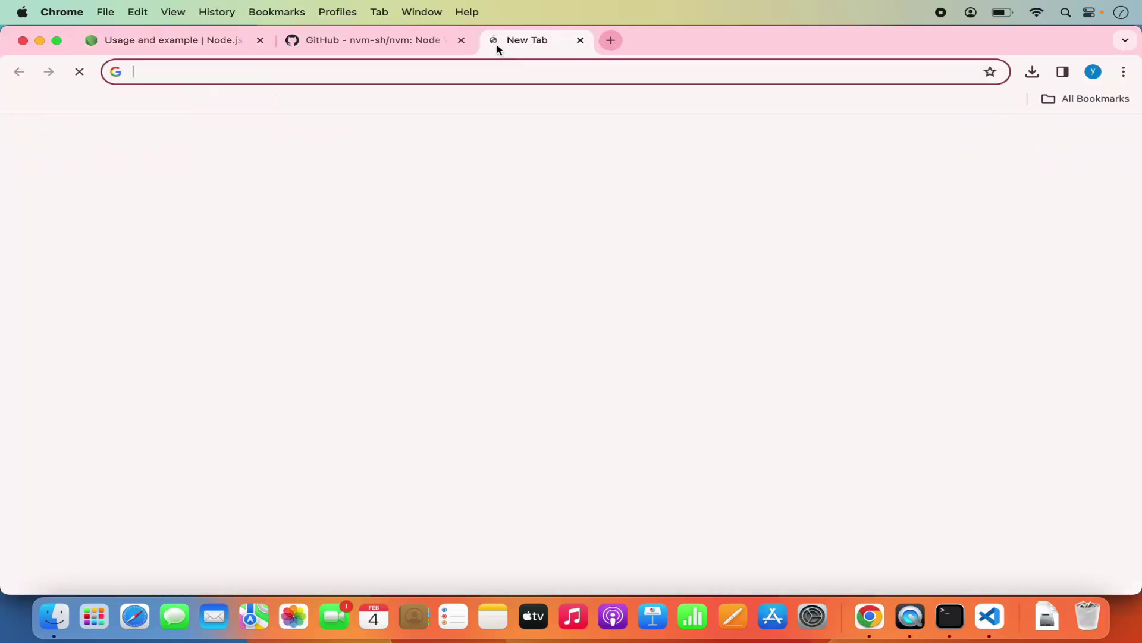
pyautogui.press('super+v')
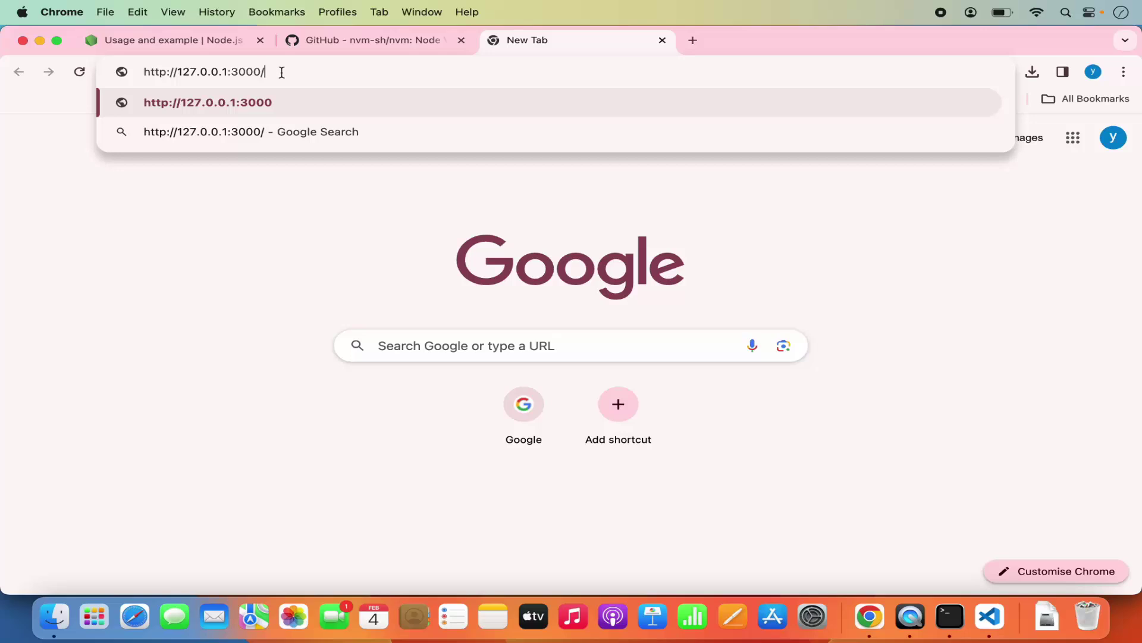
pyautogui.press('Return')
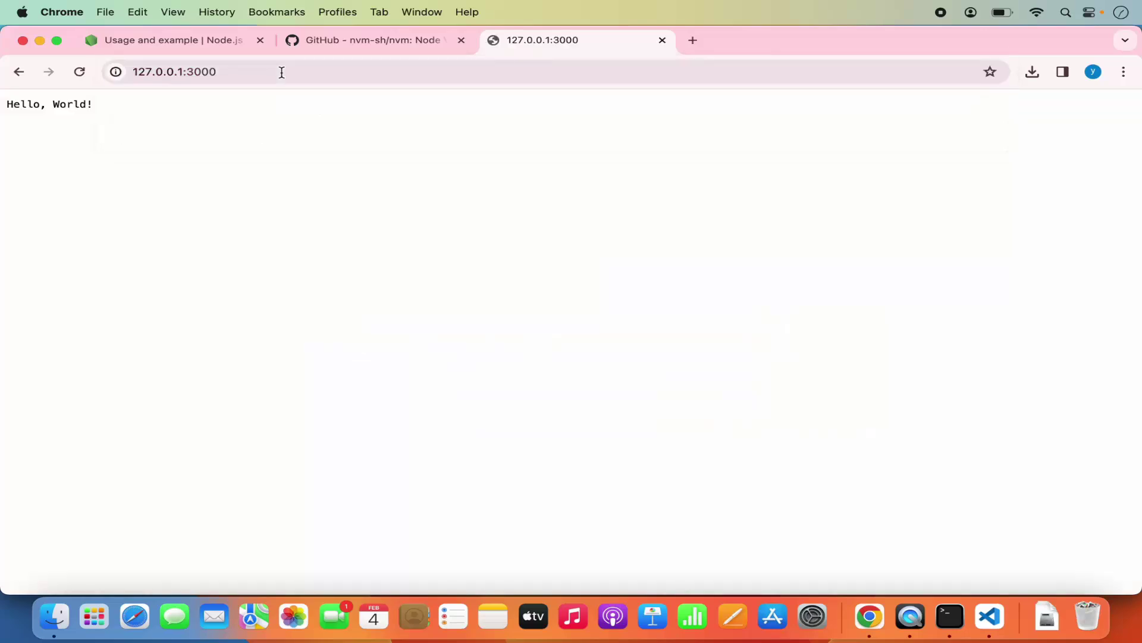